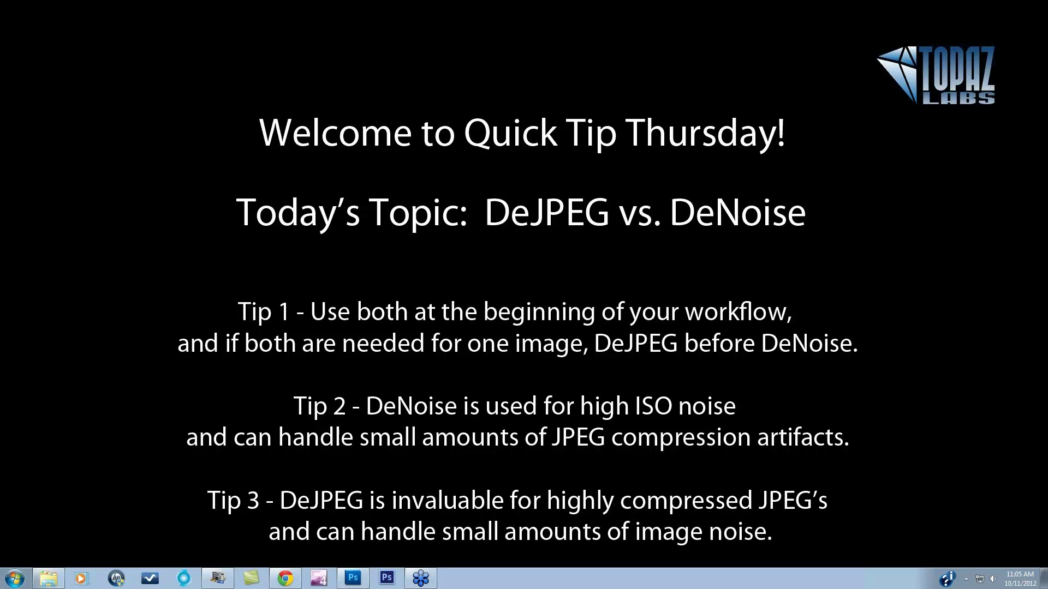
Close the welcome slide and inspect the portrait photo up close at 300% before returning to 100%
left_click(1027, 21)
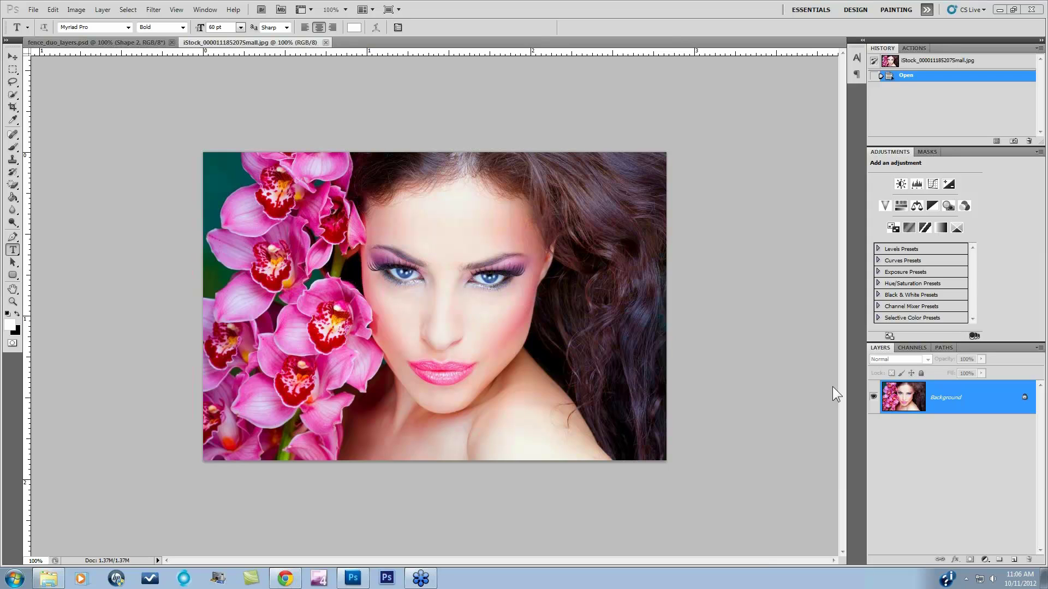
key("ctrl+plus")
key("ctrl+plus")
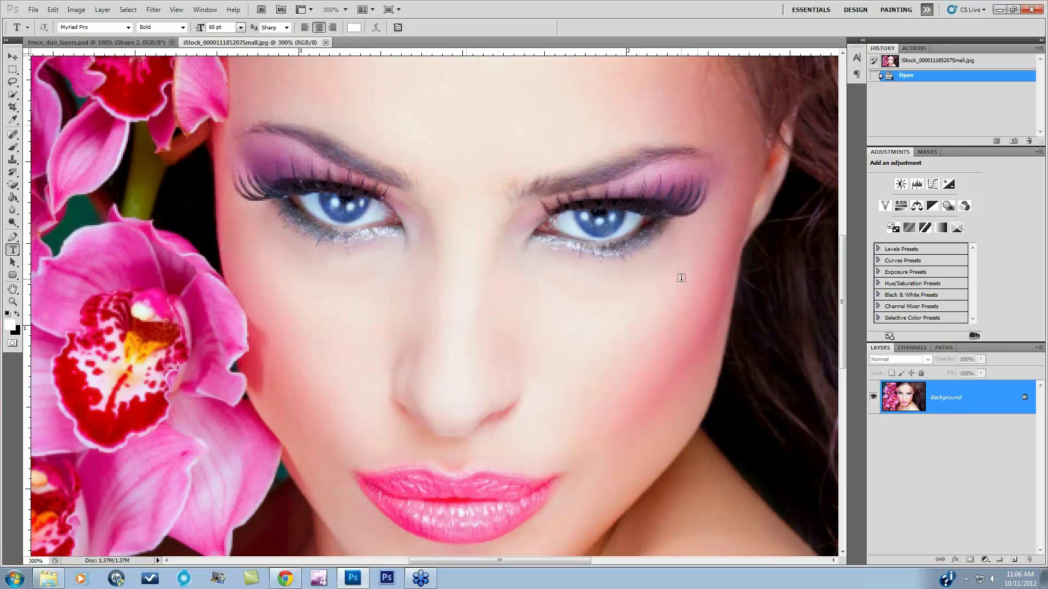
key("ctrl+minus")
key("ctrl+minus")
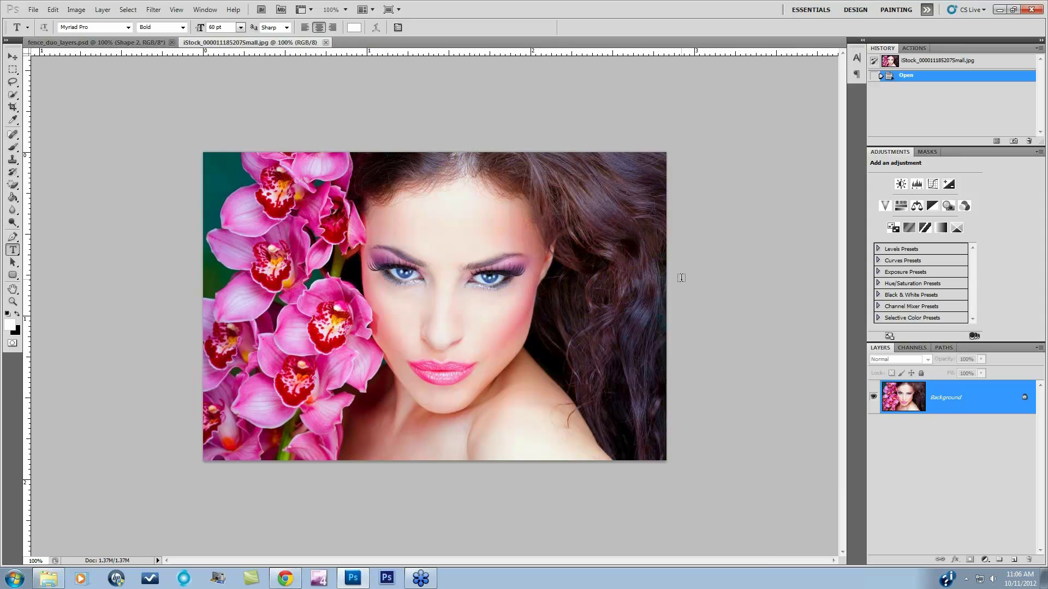
Place the Compression12_1stSave image over the portrait and compare it with the original by toggling its visibility
left_click(35, 10)
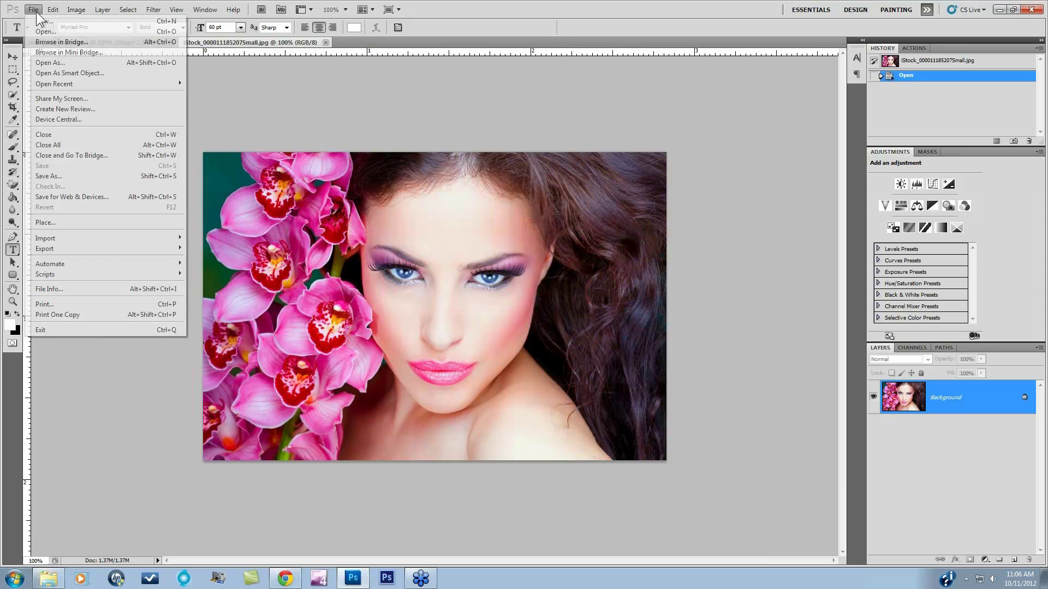
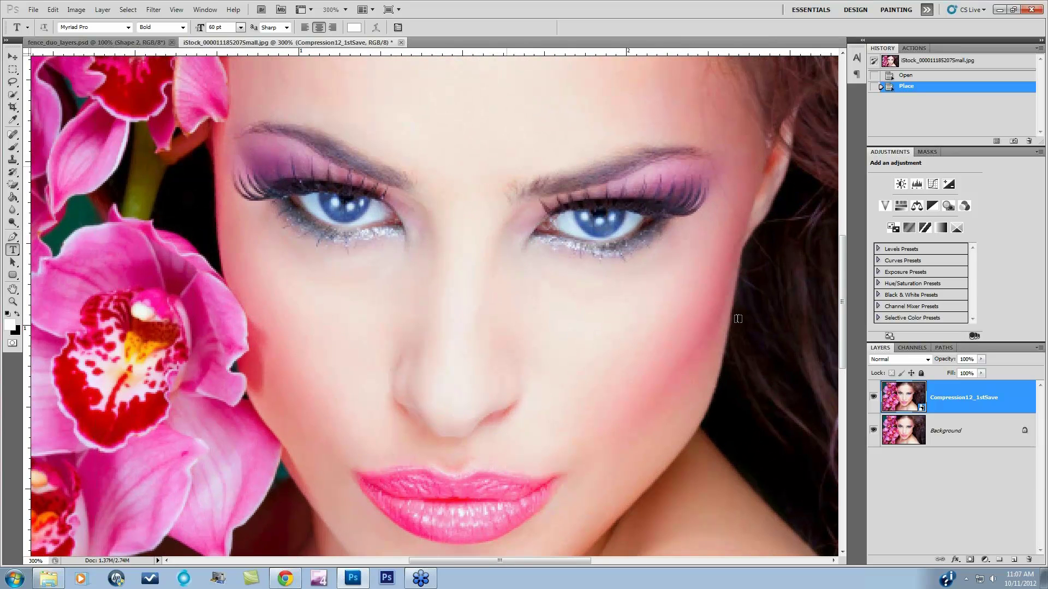
left_click(874, 398)
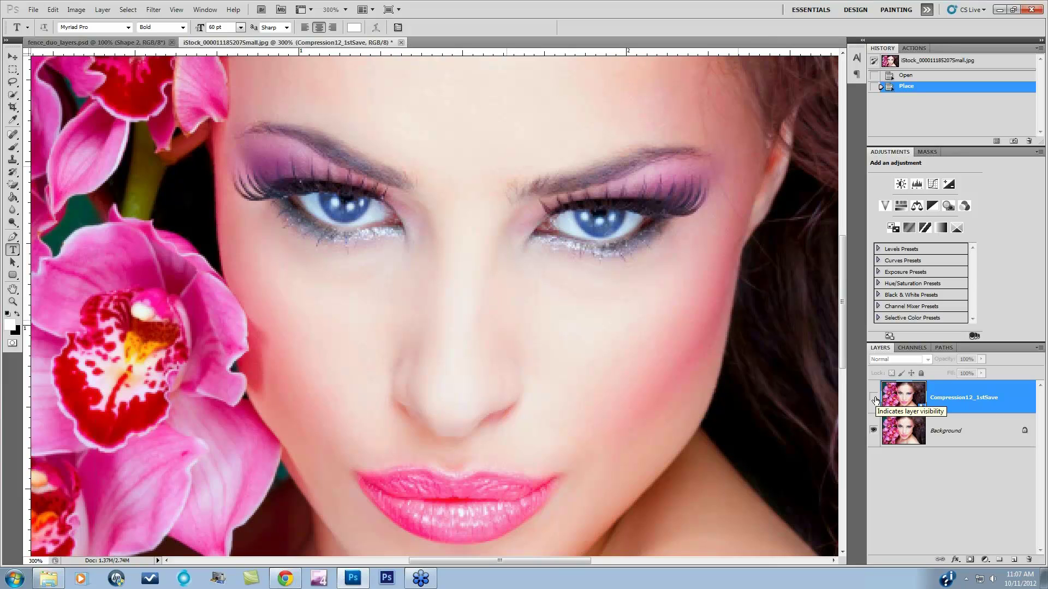
left_click(874, 400)
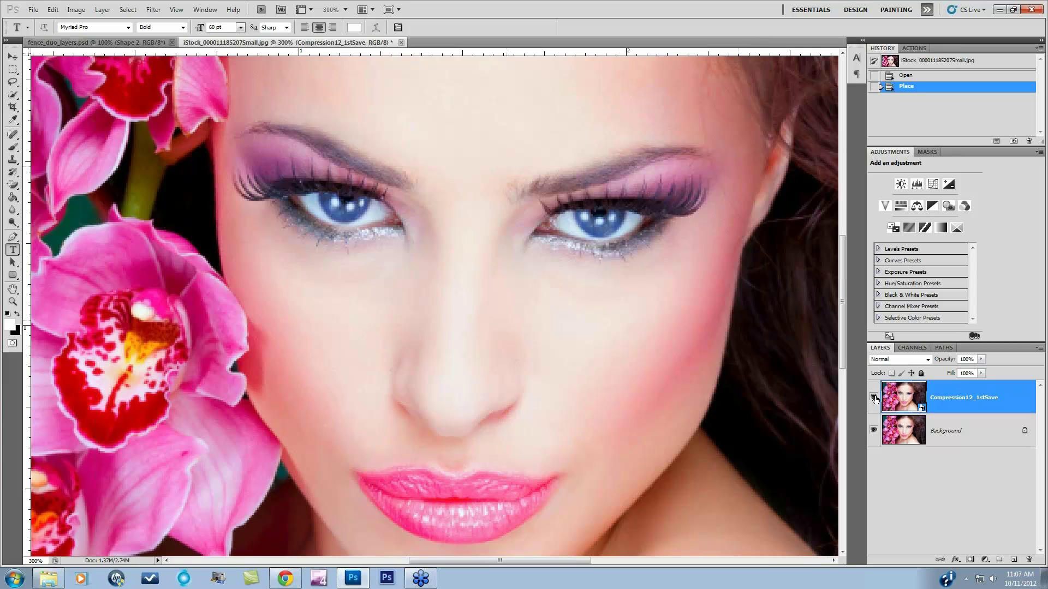
key("ctrl+minus")
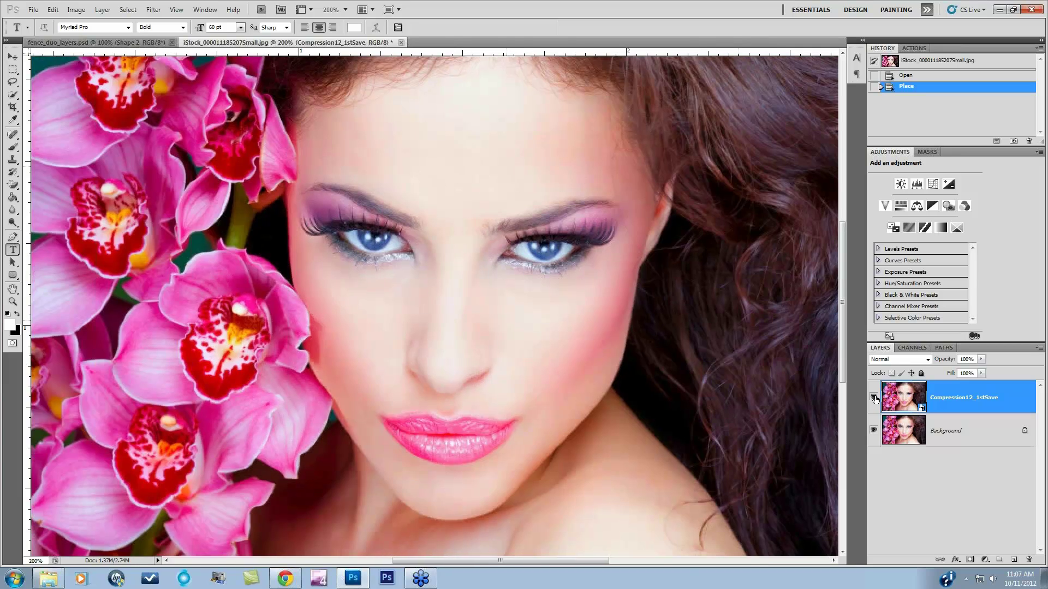
key("ctrl+minus")
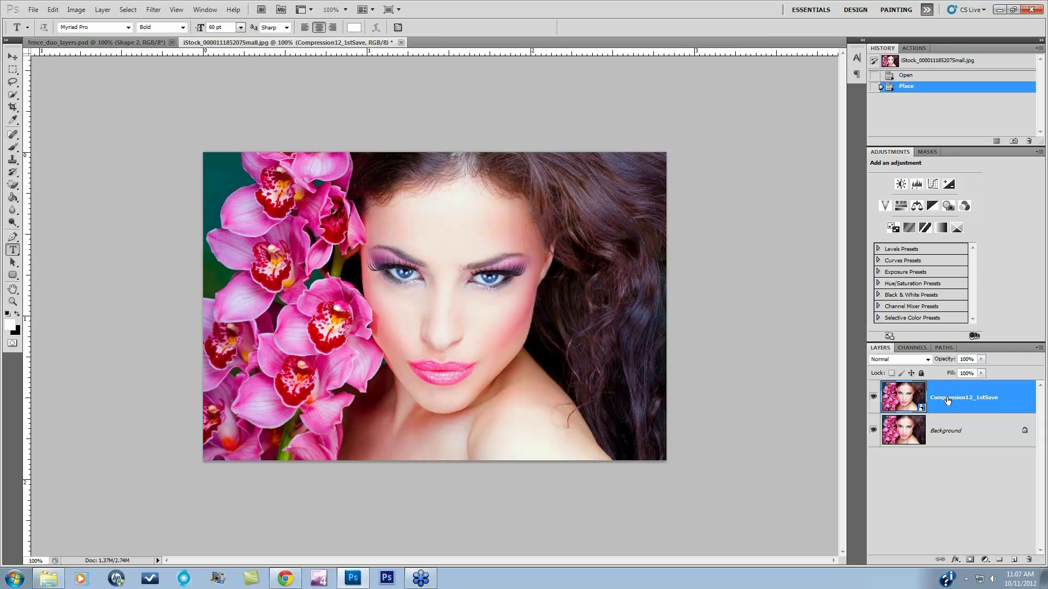
Inspect the compression differences using Difference blending on Compression12_1stSave and a Levels adjustment with white input 6, reverting both changes
left_click(928, 360)
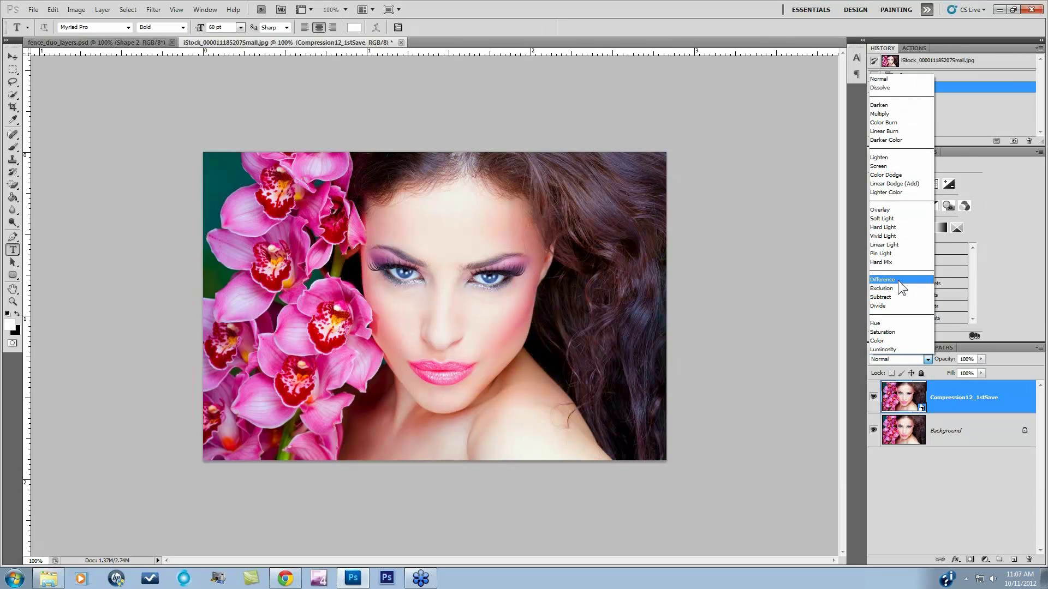
left_click(899, 280)
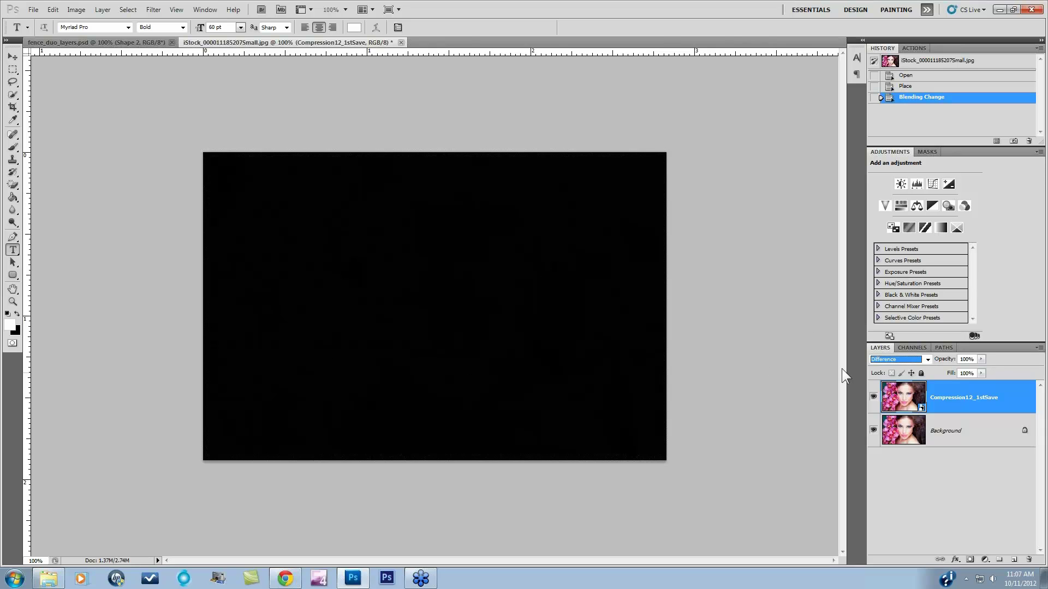
left_click(917, 183)
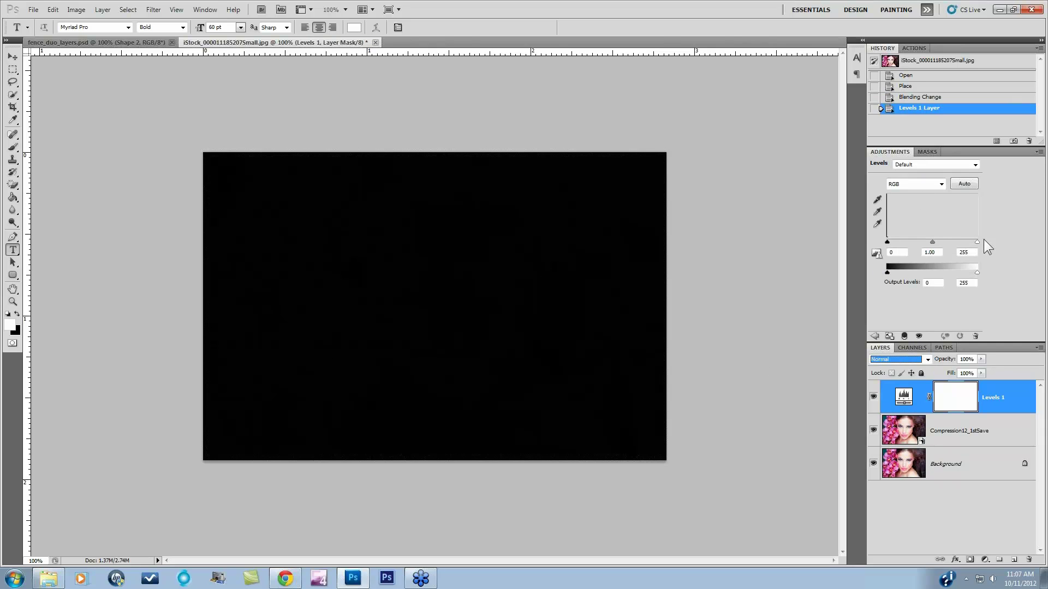
left_click_drag(977, 241, 889, 242)
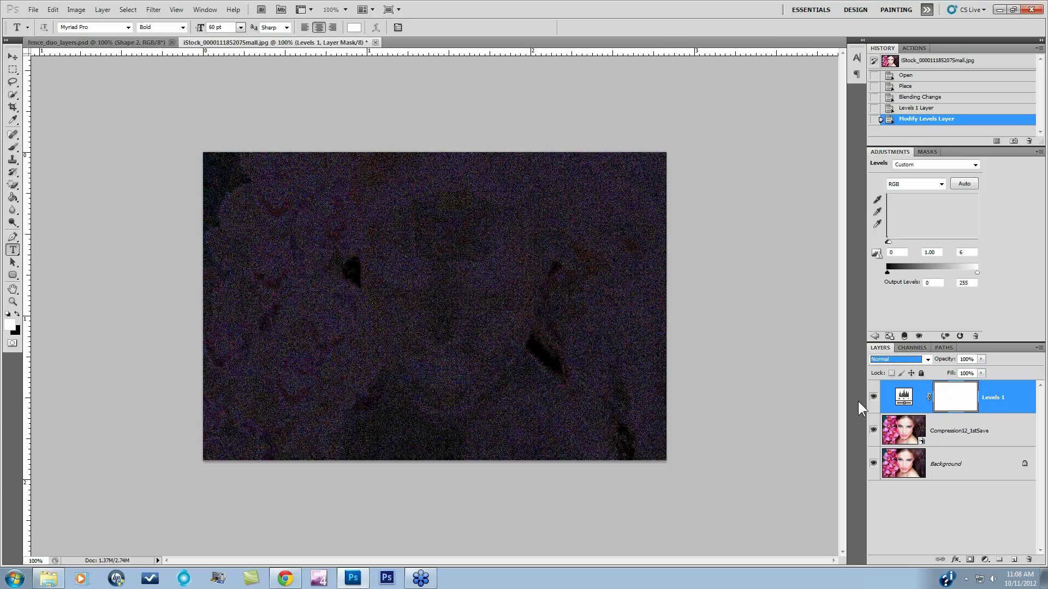
key("ctrl+plus")
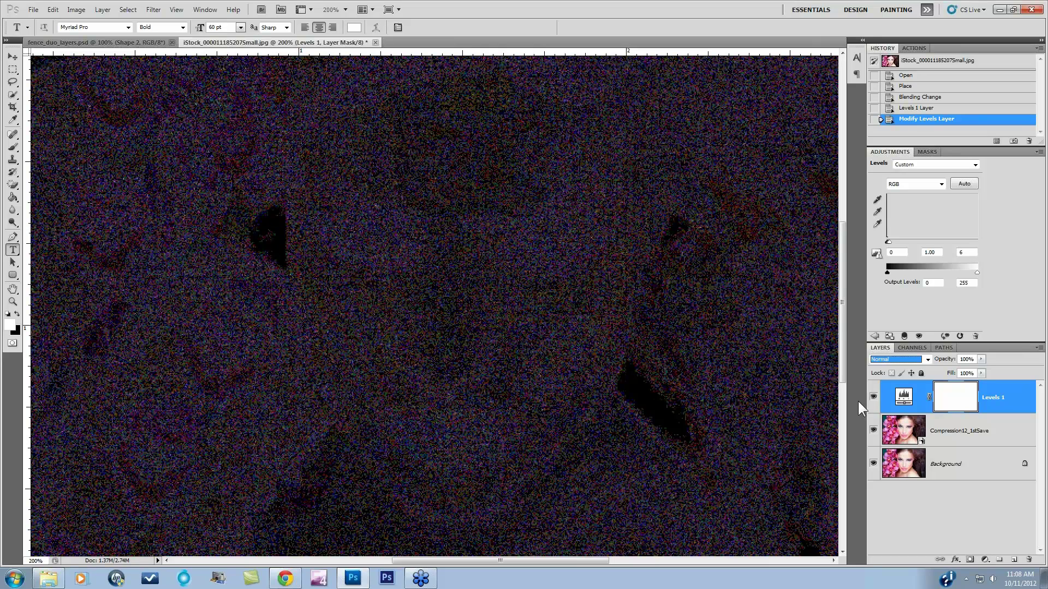
key("ctrl+minus")
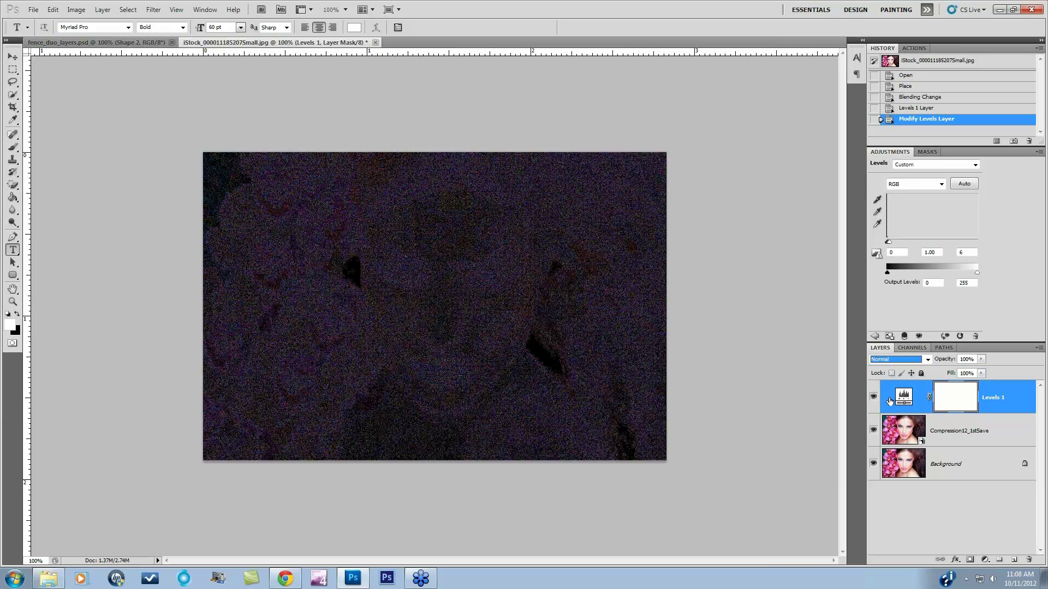
left_click(906, 86)
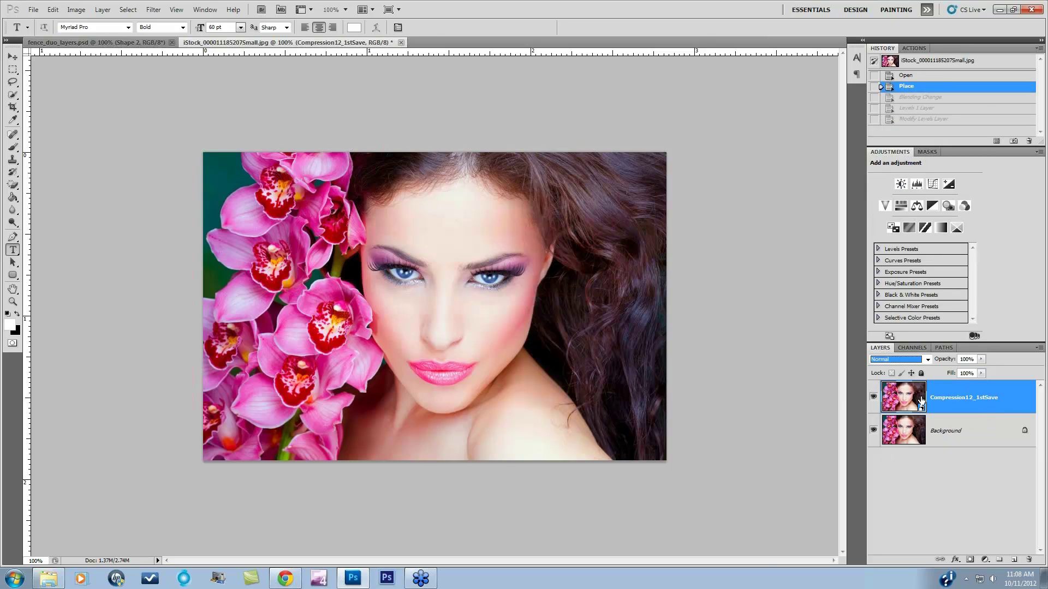
Place the Compression6_1stSave image as a new layer and delete the Compression12_1stSave layer
left_click(34, 10)
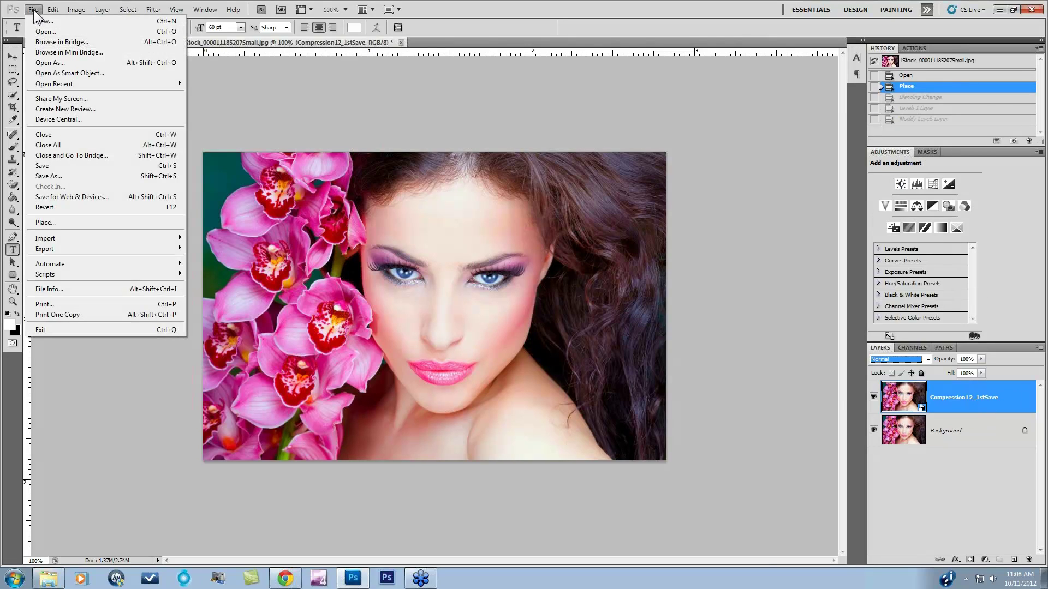
left_click(54, 224)
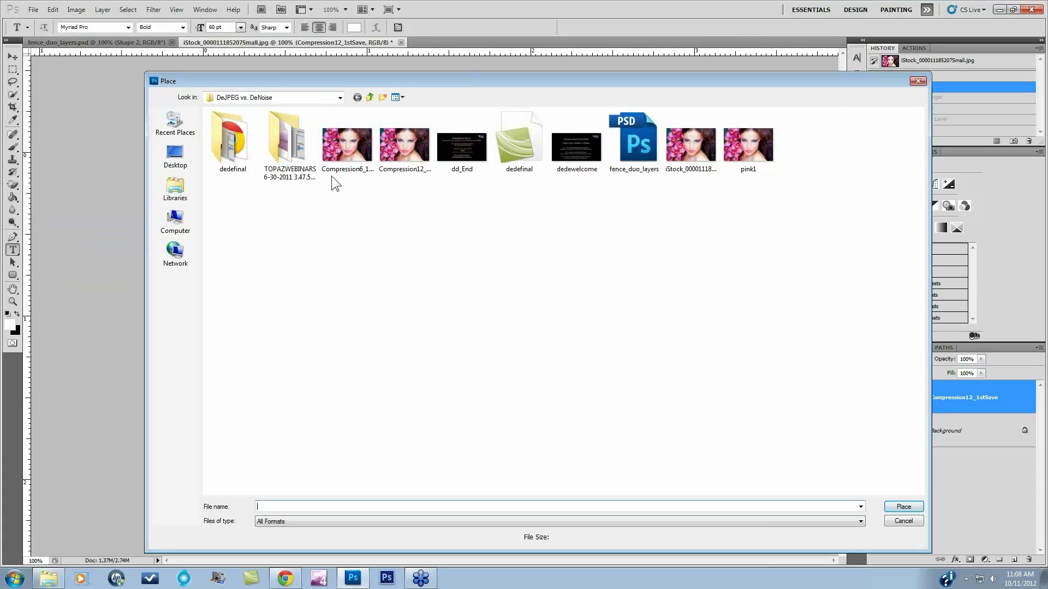
left_click(347, 145)
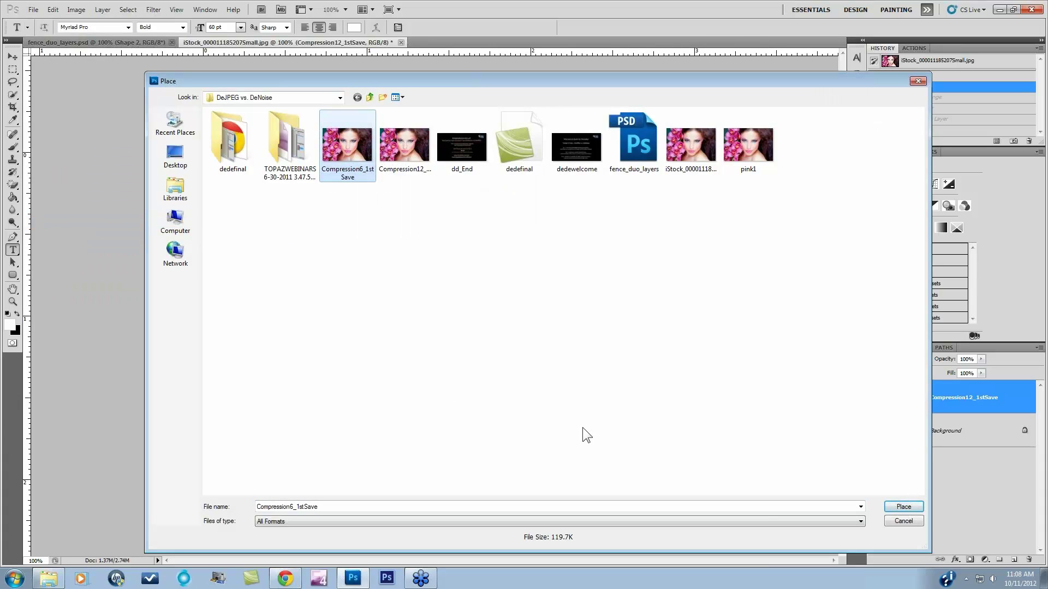
left_click(902, 507)
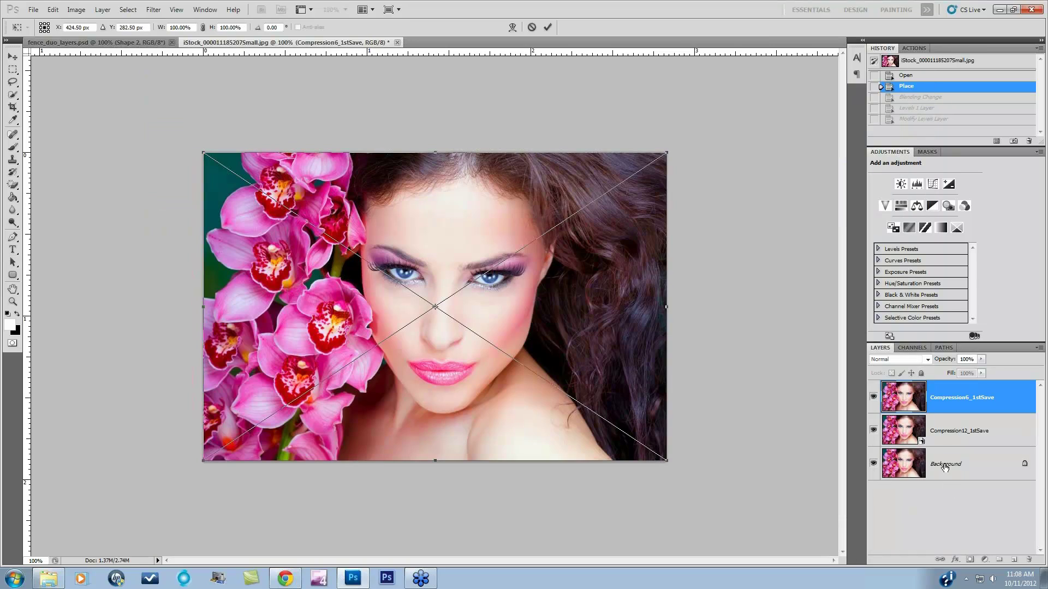
key("Return")
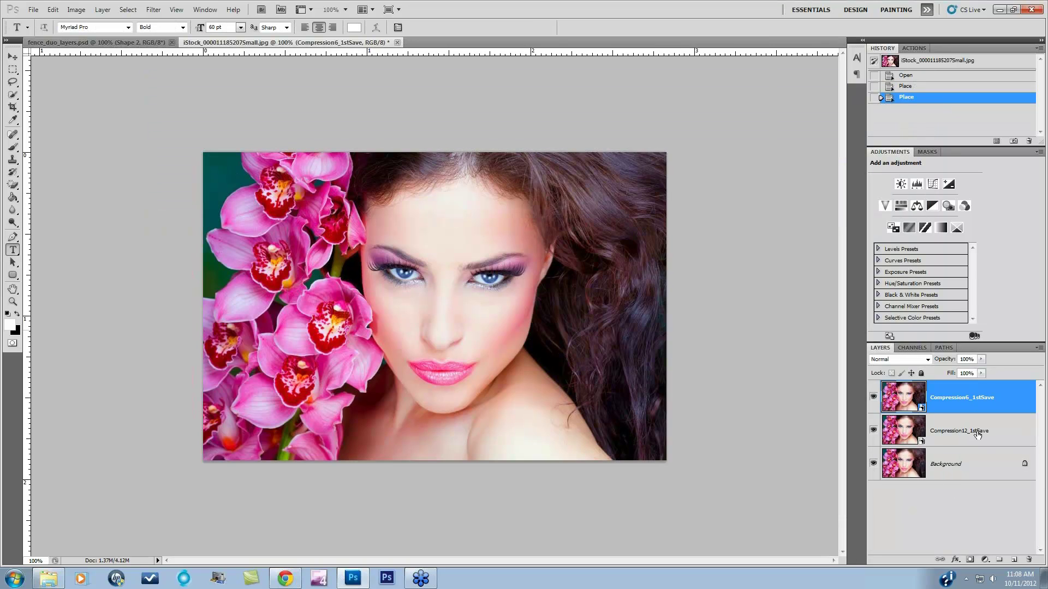
left_click(981, 434)
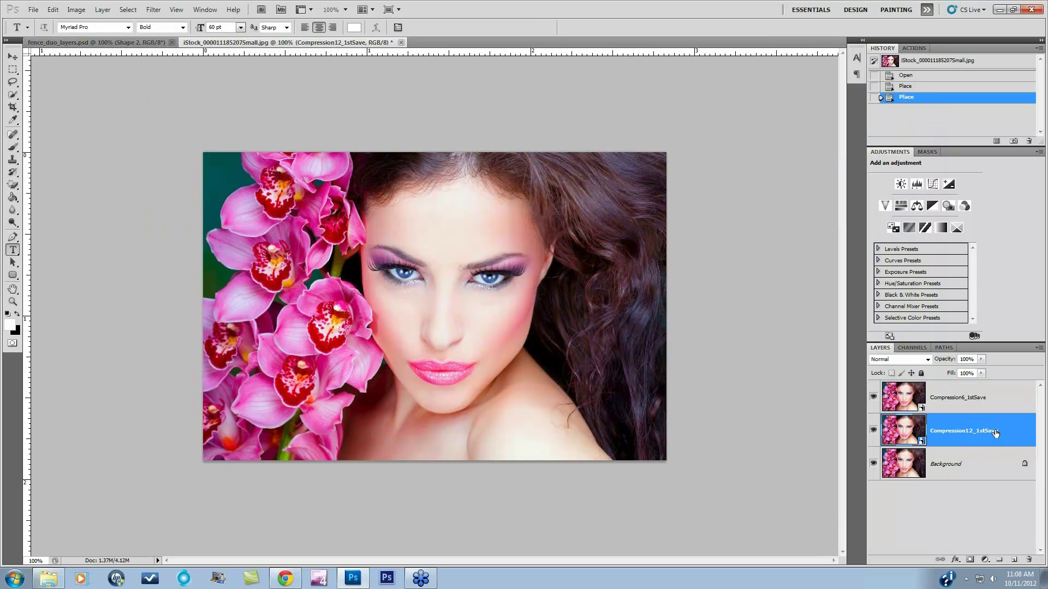
left_click_drag(996, 434, 1029, 560)
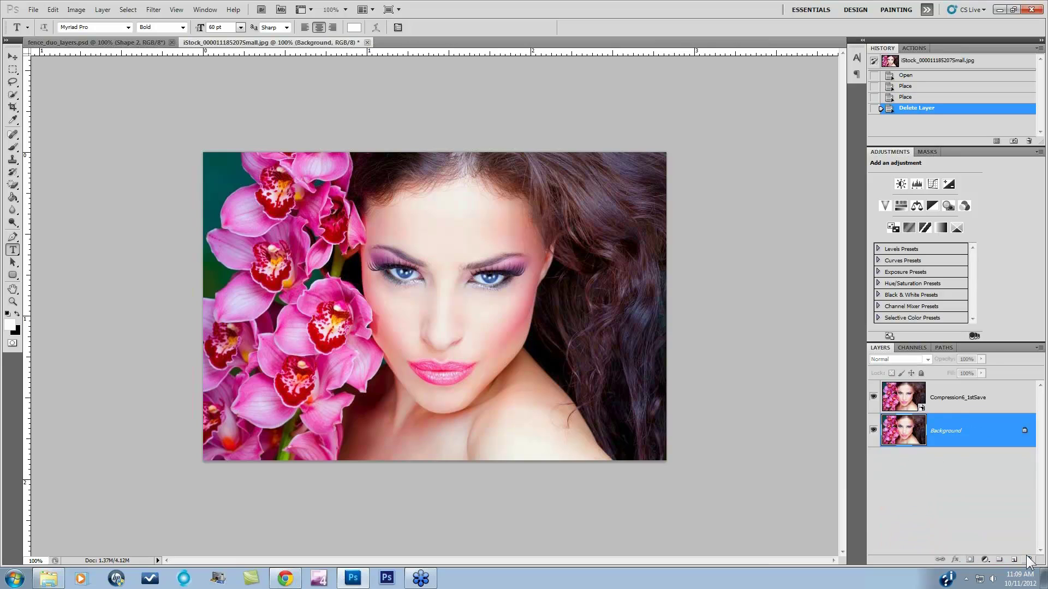
Set Compression6_1stSave to Difference blending, add a Levels adjustment with white input 31, and inspect the artifacts at 200%
left_click(959, 405)
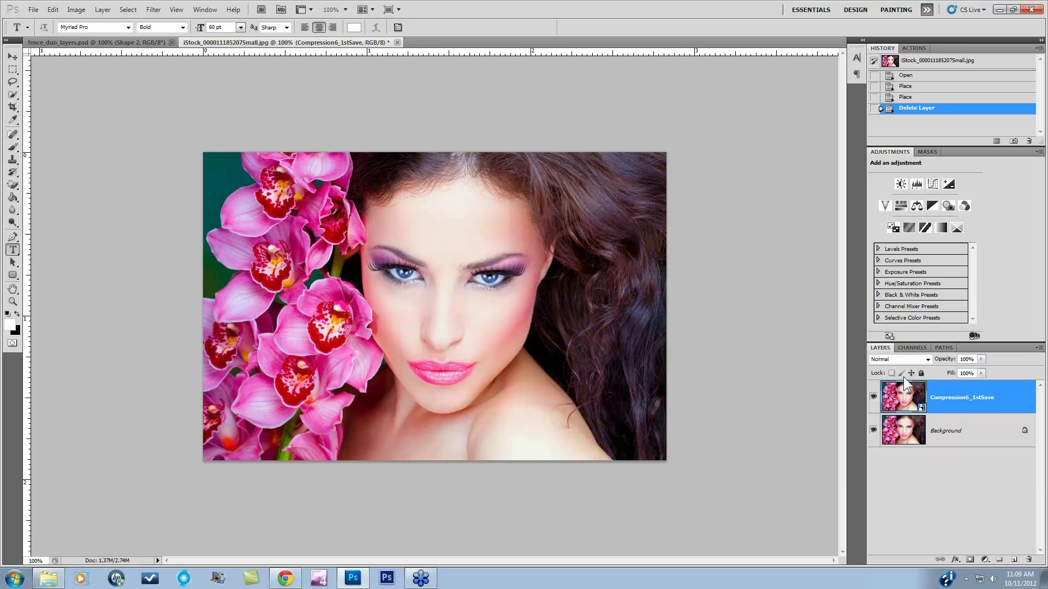
left_click(926, 359)
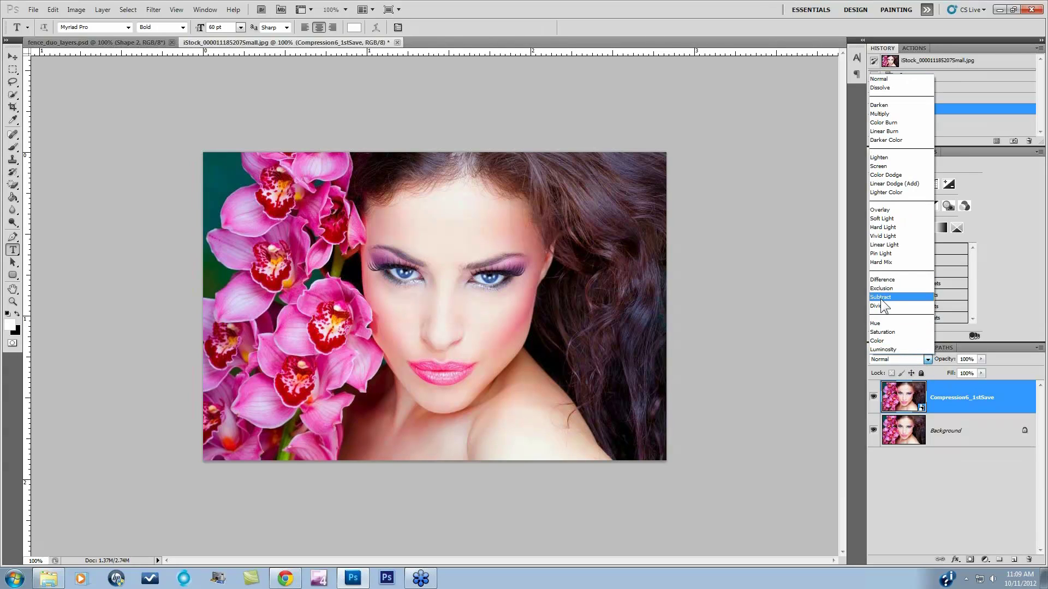
left_click(883, 280)
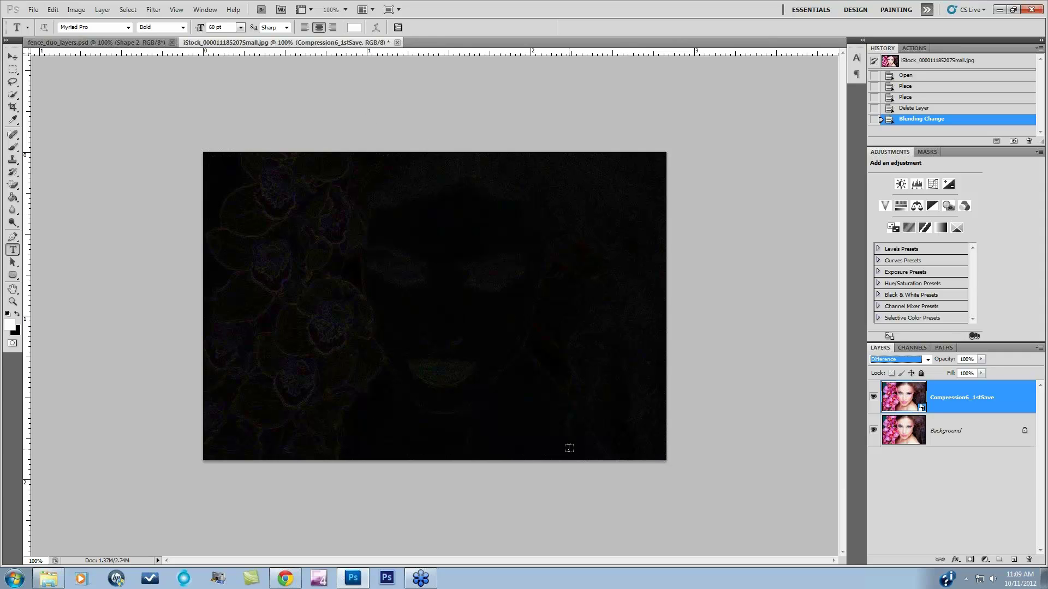
left_click(917, 185)
left_click_drag(976, 242, 901, 253)
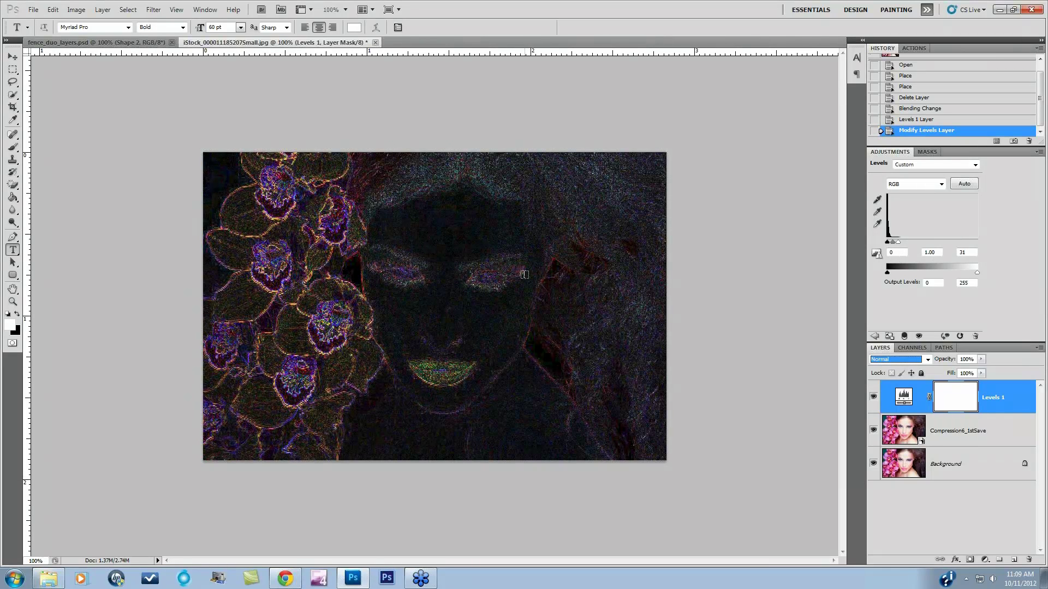
key("ctrl+plus")
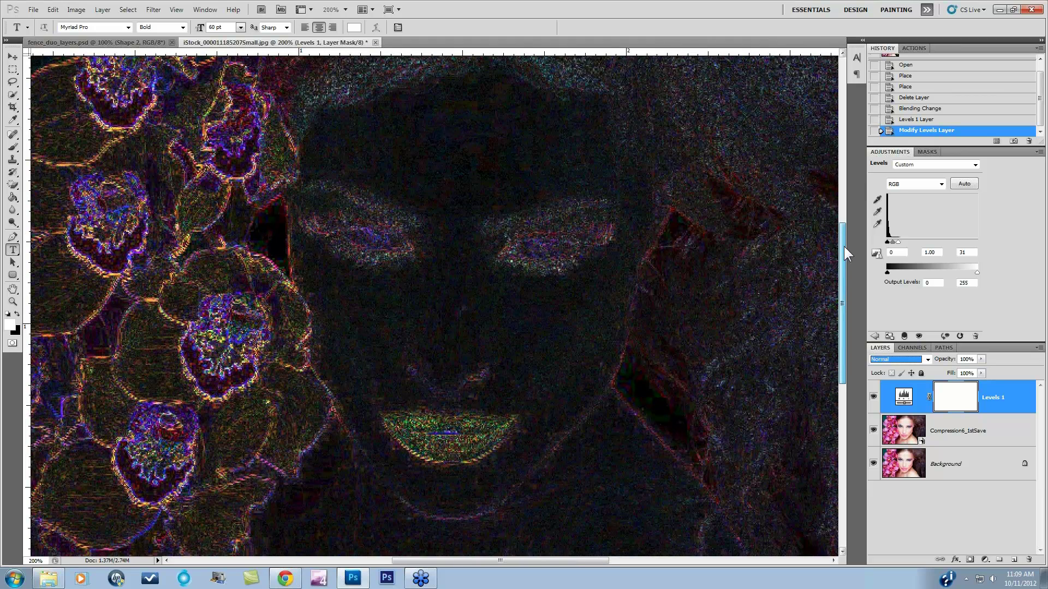
scroll(844, 247, "down", 3)
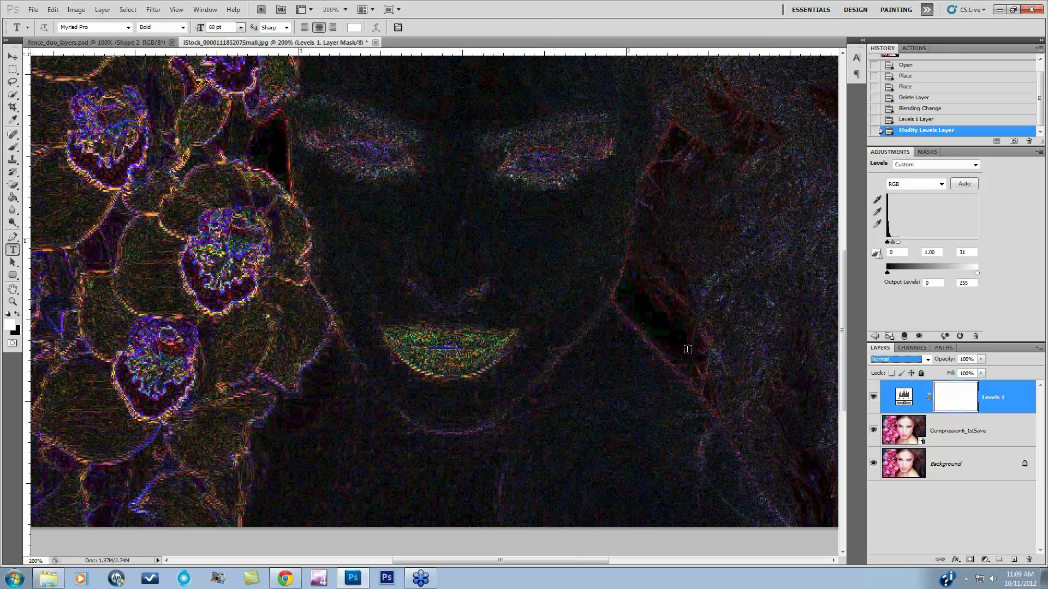
mouse_move(551, 562)
left_mouse_down()
mouse_move(465, 557)
mouse_move(545, 558)
left_mouse_up()
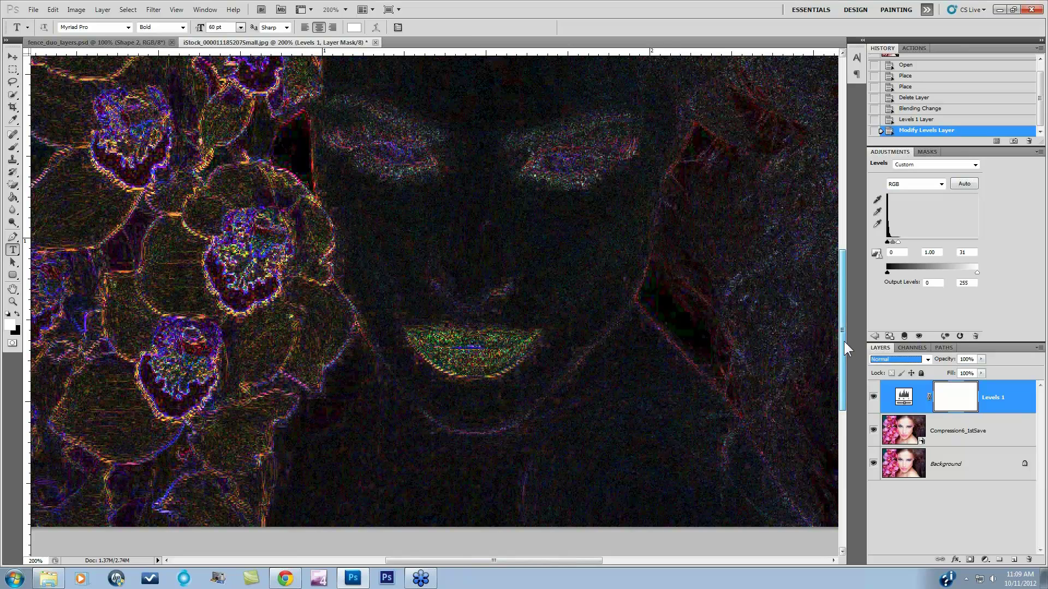
left_click_drag(843, 341, 843, 265)
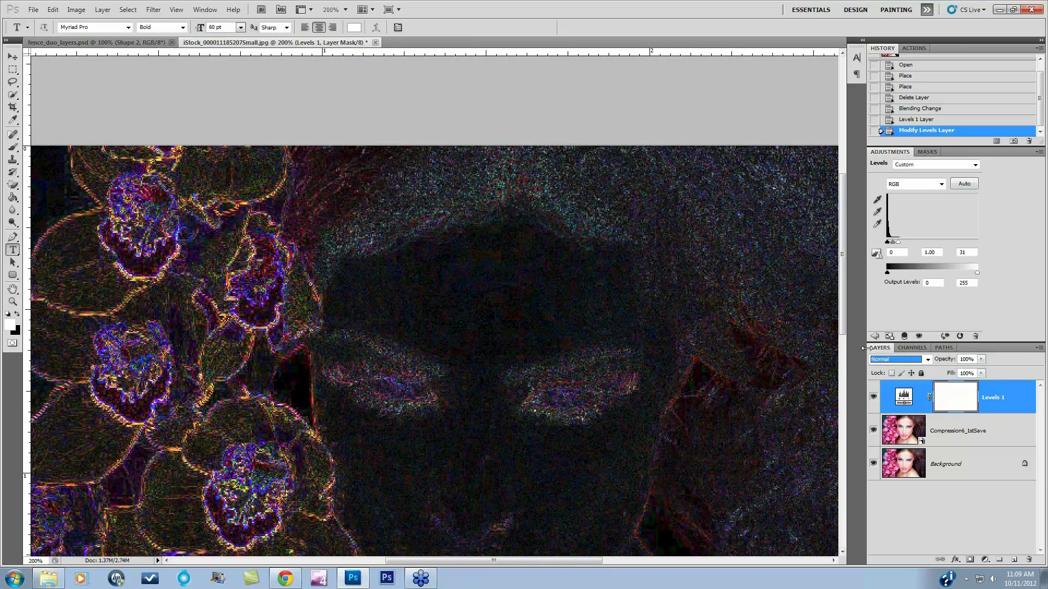
Delete the Compression6_1stSave layer together with the Levels 1 adjustment layer
left_click(985, 434)
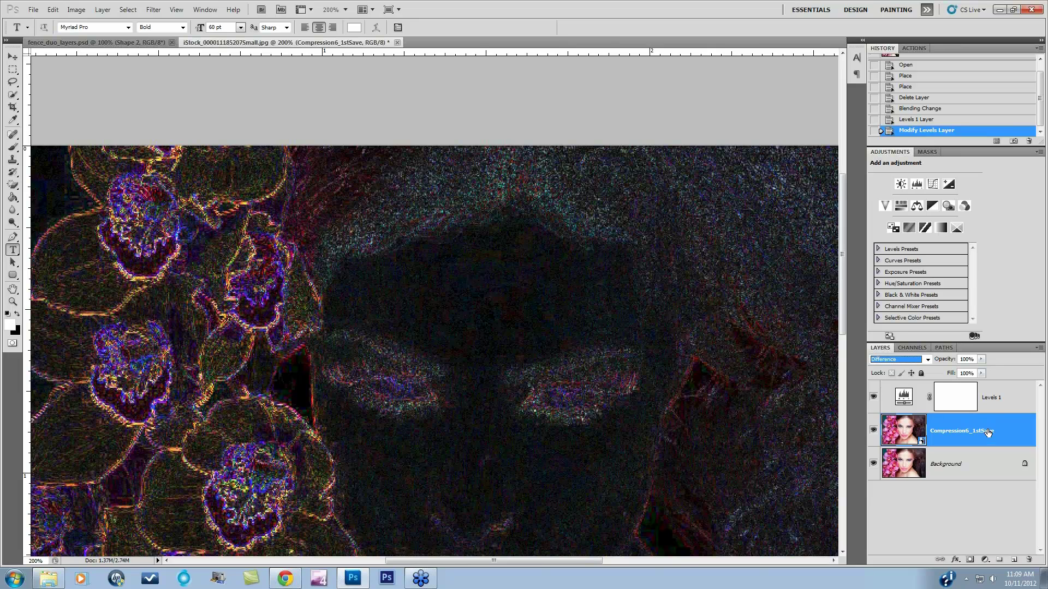
left_click(990, 403, "shift")
left_click_drag(997, 419, 1028, 560)
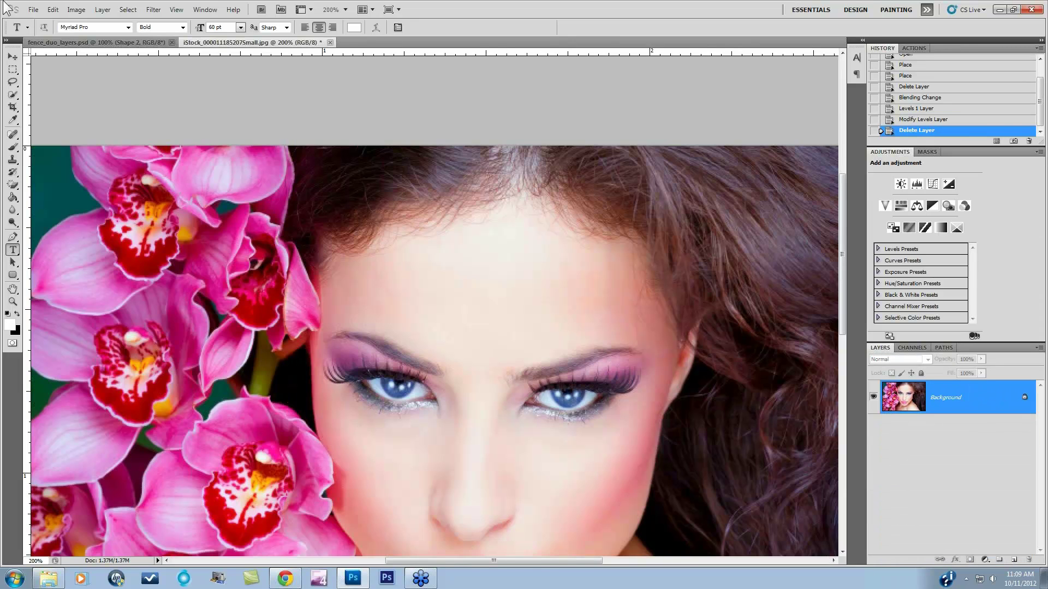
Place the pink1 image as a new layer and align it exactly over the Background image
left_click(33, 9)
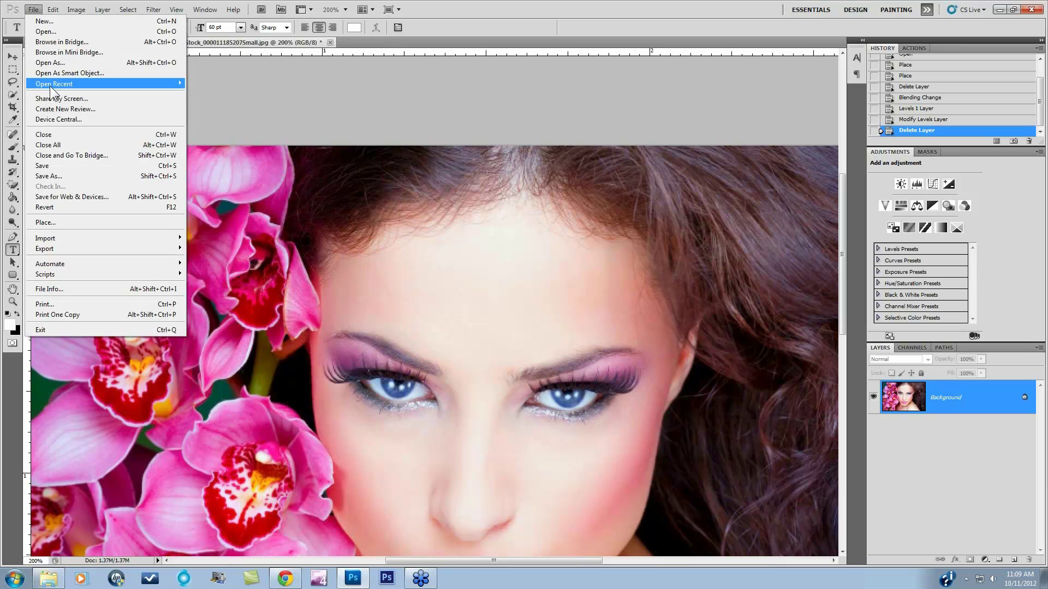
left_click(52, 225)
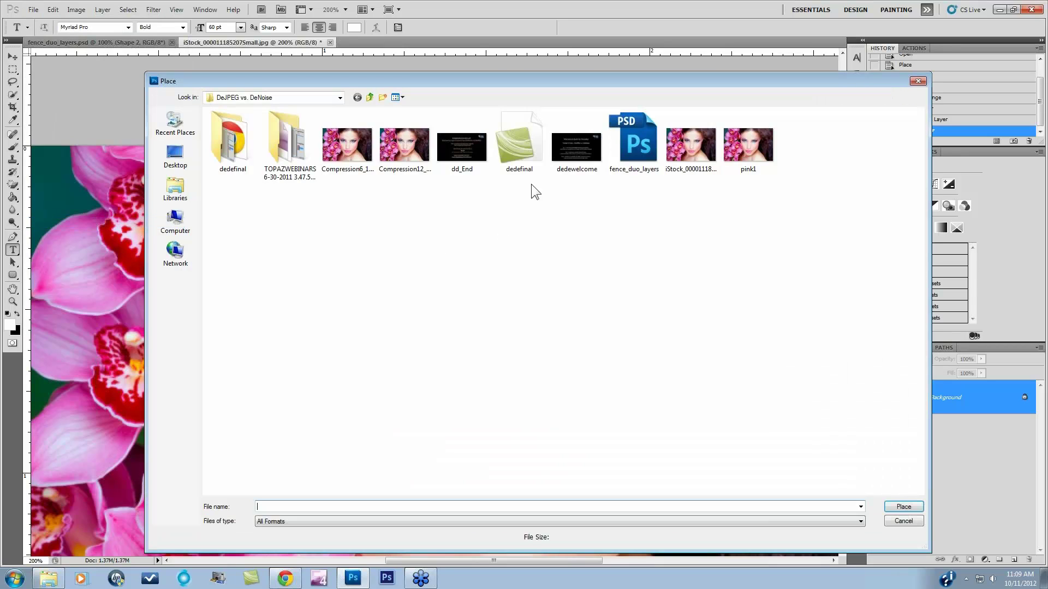
left_click(755, 153)
left_click(904, 507)
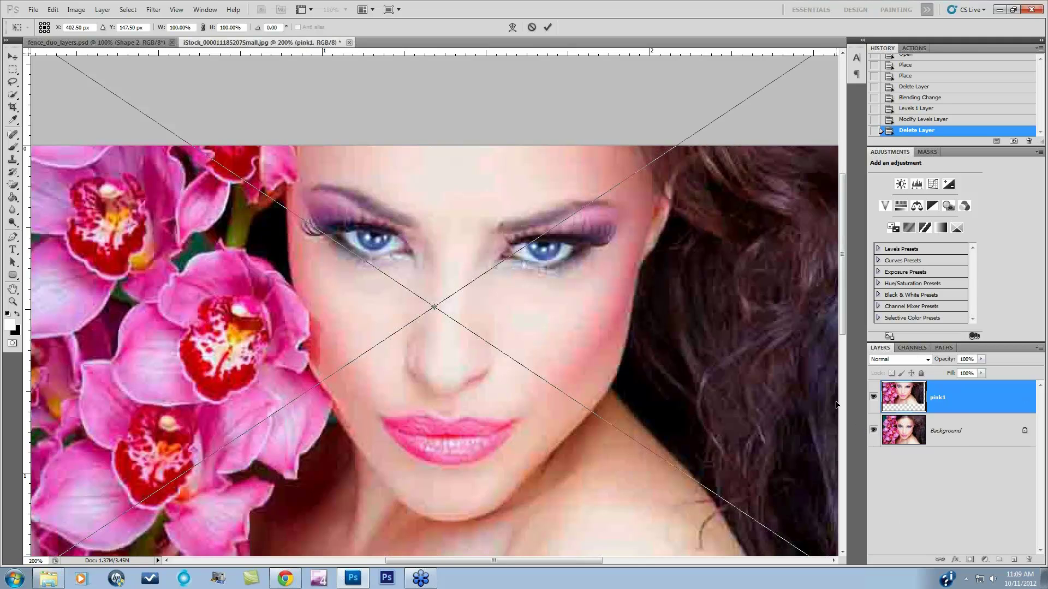
key("ctrl+minus")
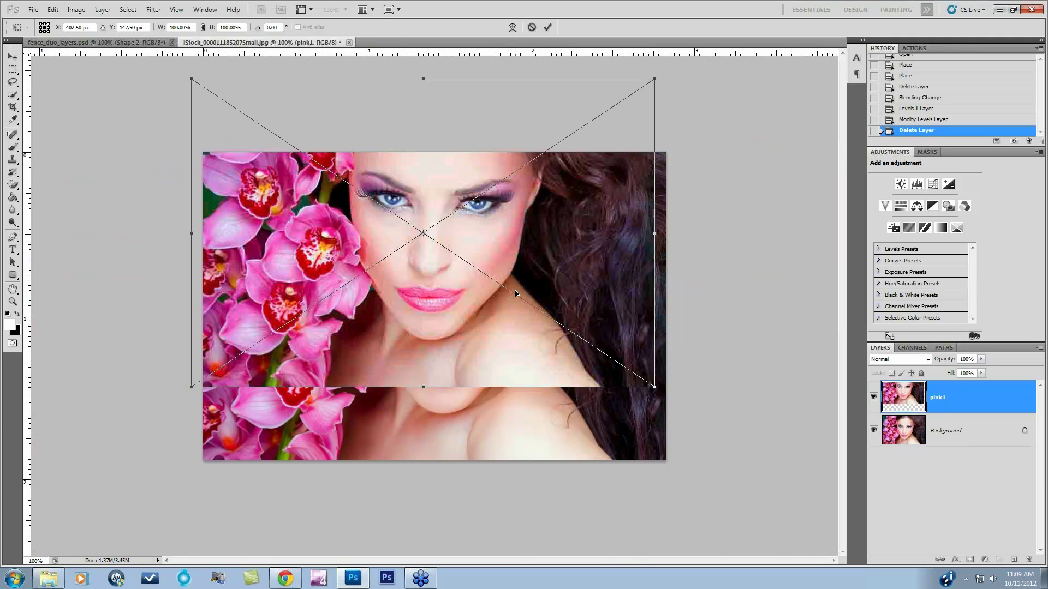
left_click_drag(552, 252, 565, 324)
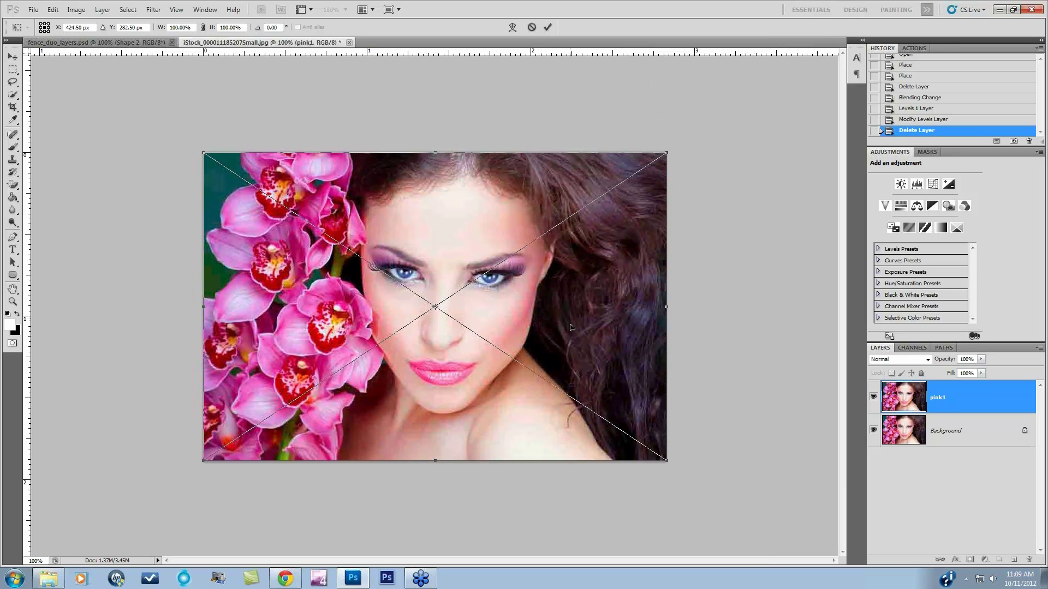
key("Return")
key("t")
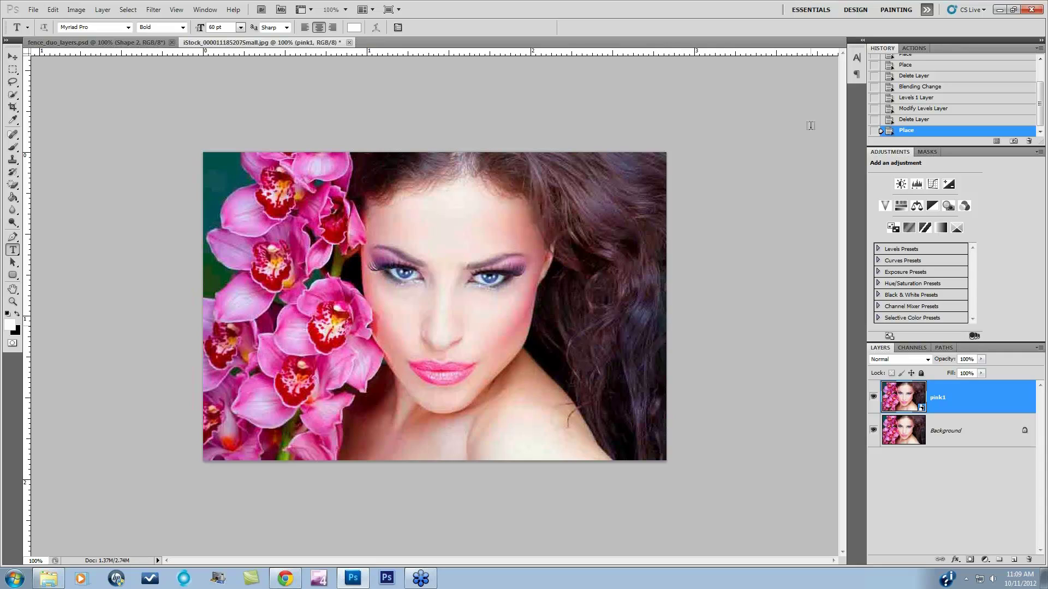
Set pink1 to Difference blending, add a Levels adjustment with white input 57, and inspect the artifacts at 200% before hiding the Levels layer
left_click(928, 359)
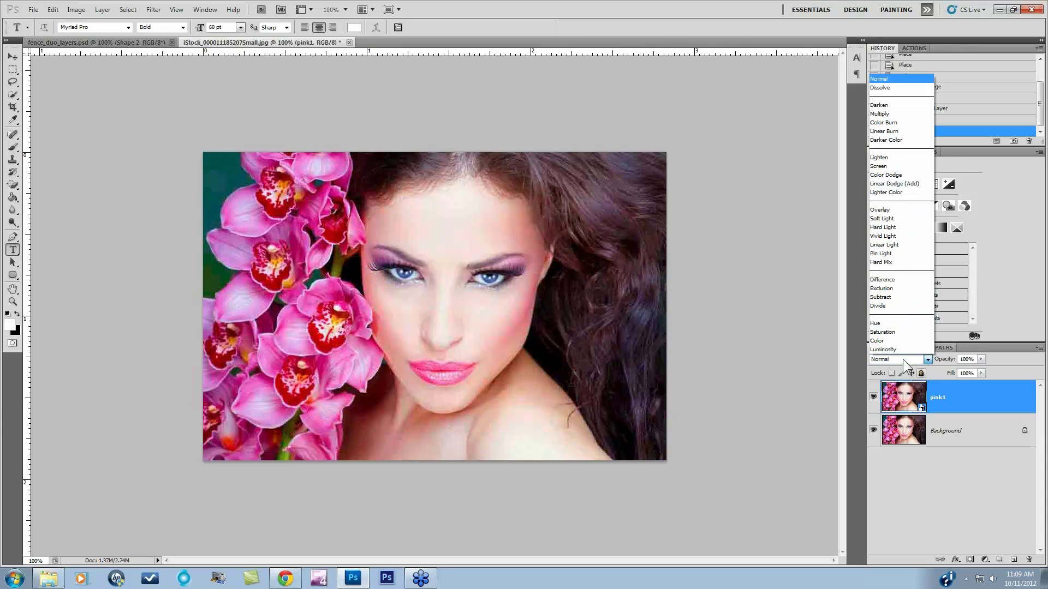
left_click(895, 278)
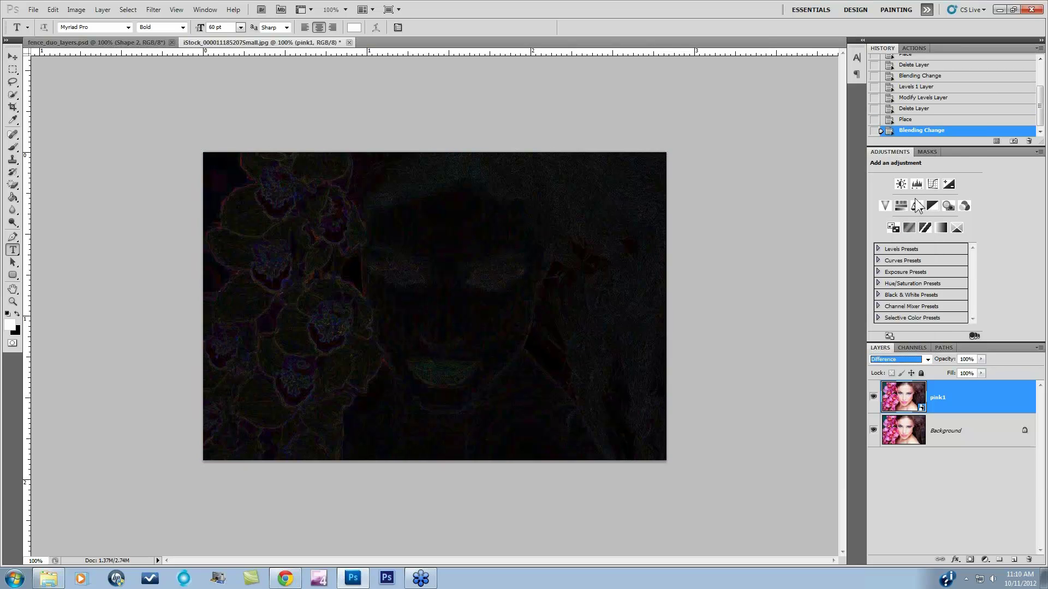
left_click(917, 186)
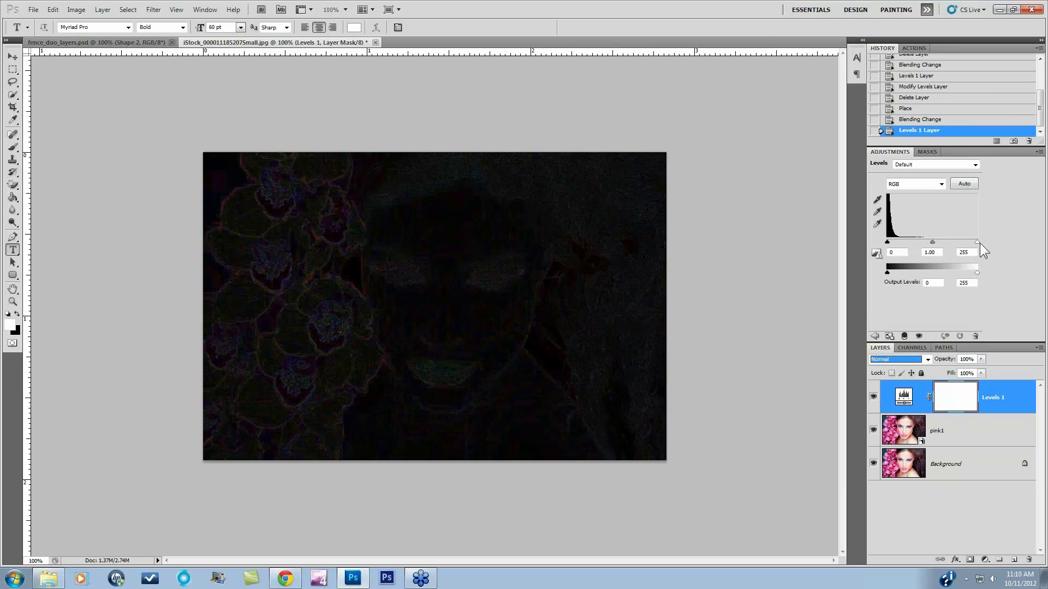
left_click_drag(977, 242, 909, 247)
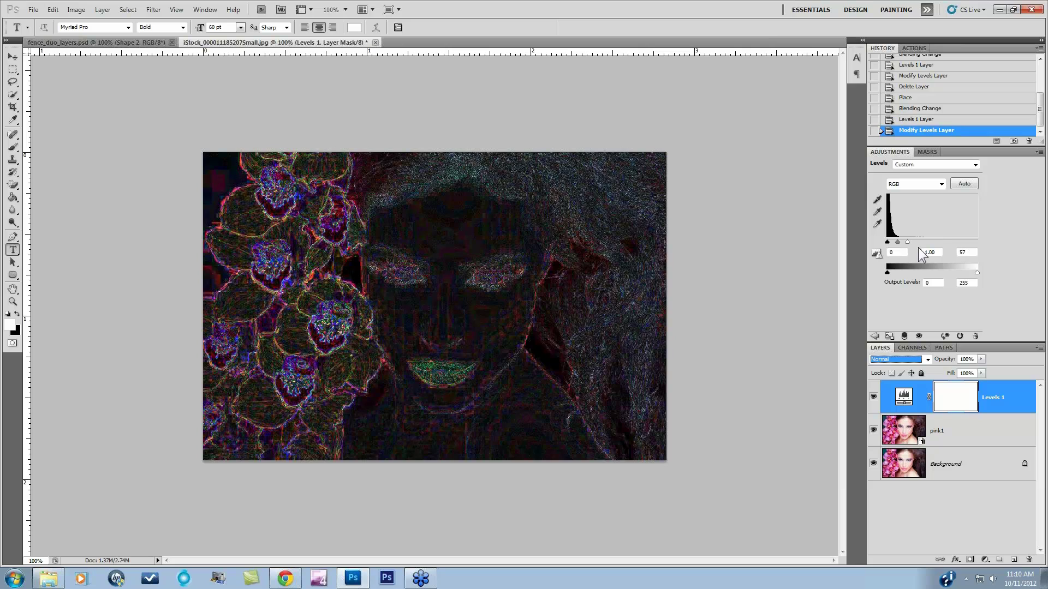
key("ctrl+plus")
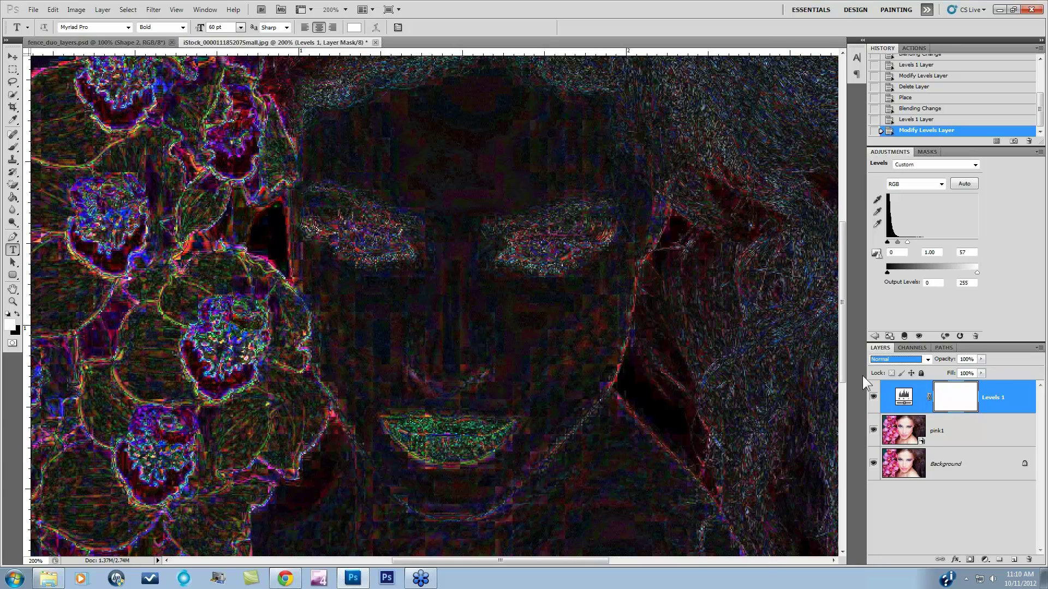
left_click(874, 397)
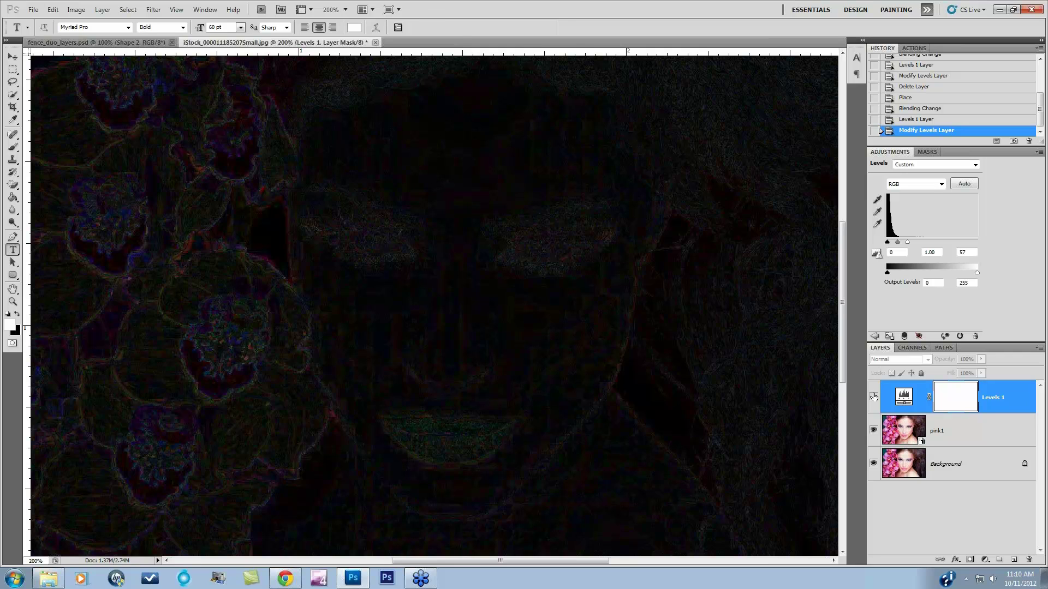
key("ctrl+minus")
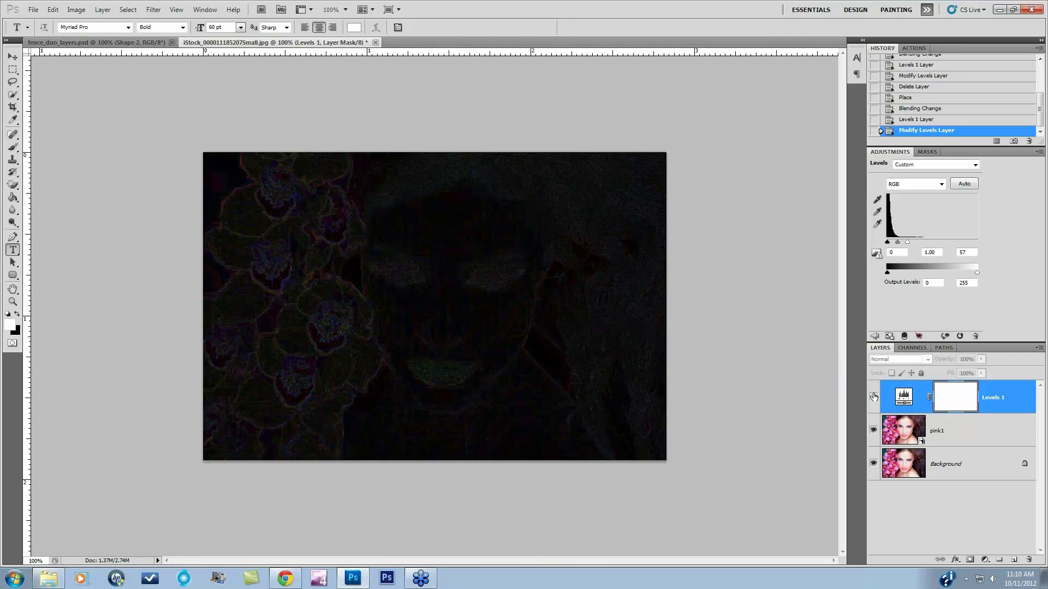
Delete the pink1 layer together with the Levels 1 adjustment layer
left_click(986, 431)
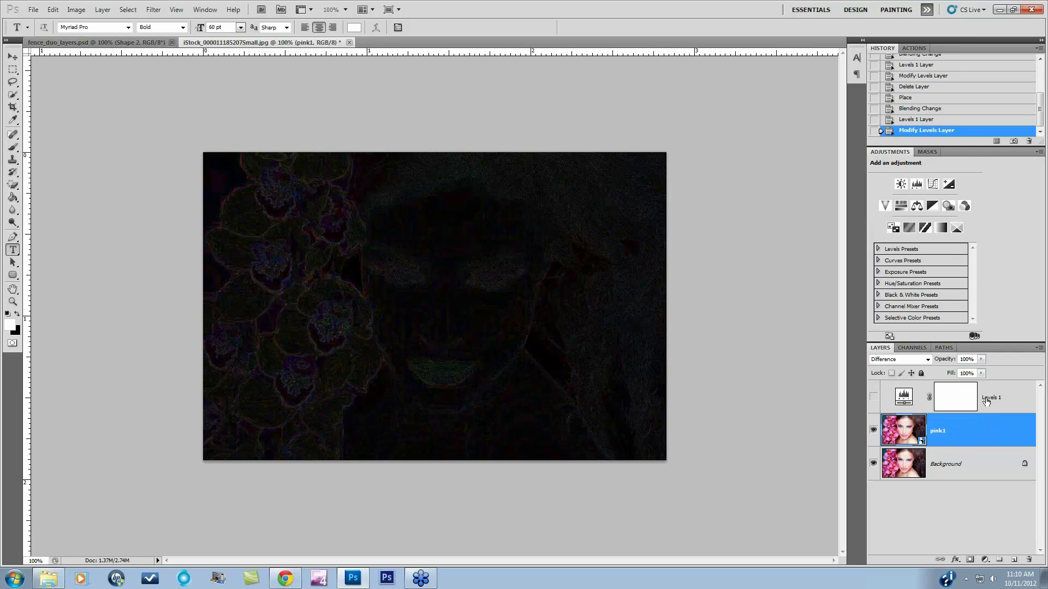
left_click(987, 402, "shift")
left_click_drag(1000, 441, 1029, 560)
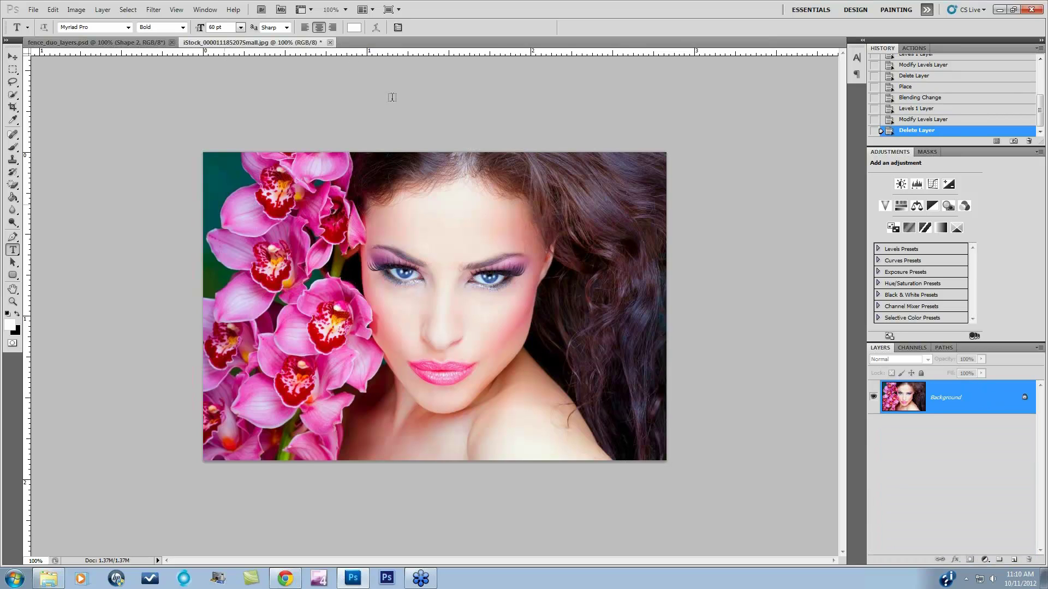
Close the iStock portrait document, saving its changes, and open pink1 from the DeJPEG vs. DeNoise folder
left_click(330, 43)
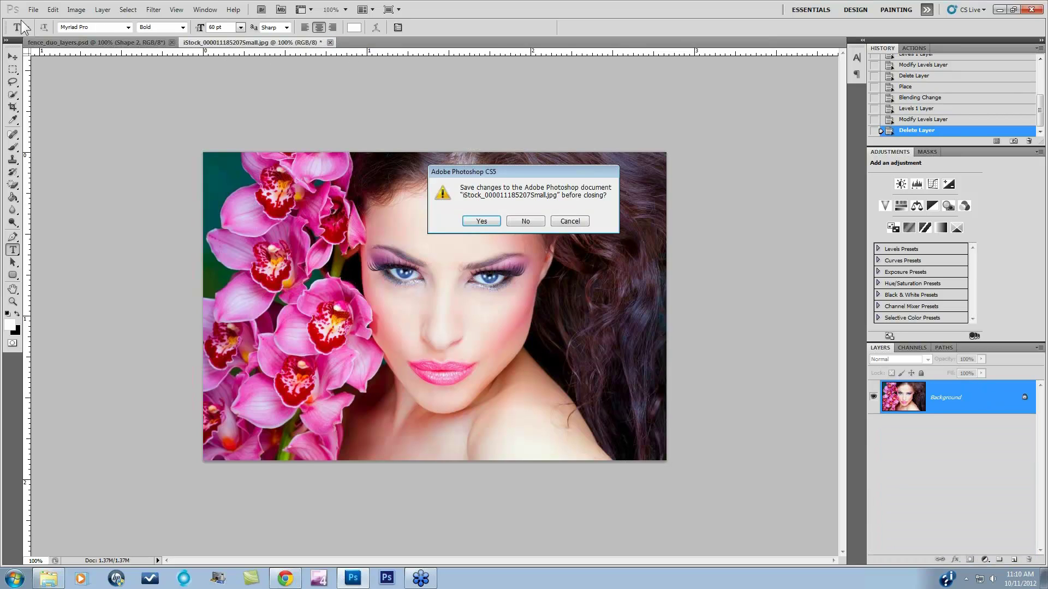
left_click(480, 217)
left_click(30, 9)
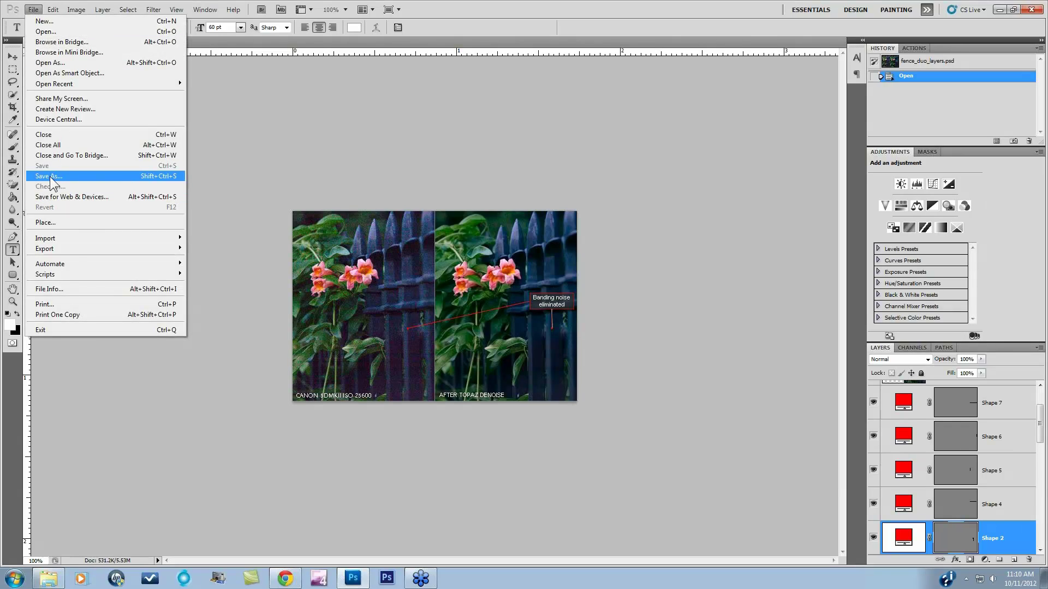
left_click(46, 31)
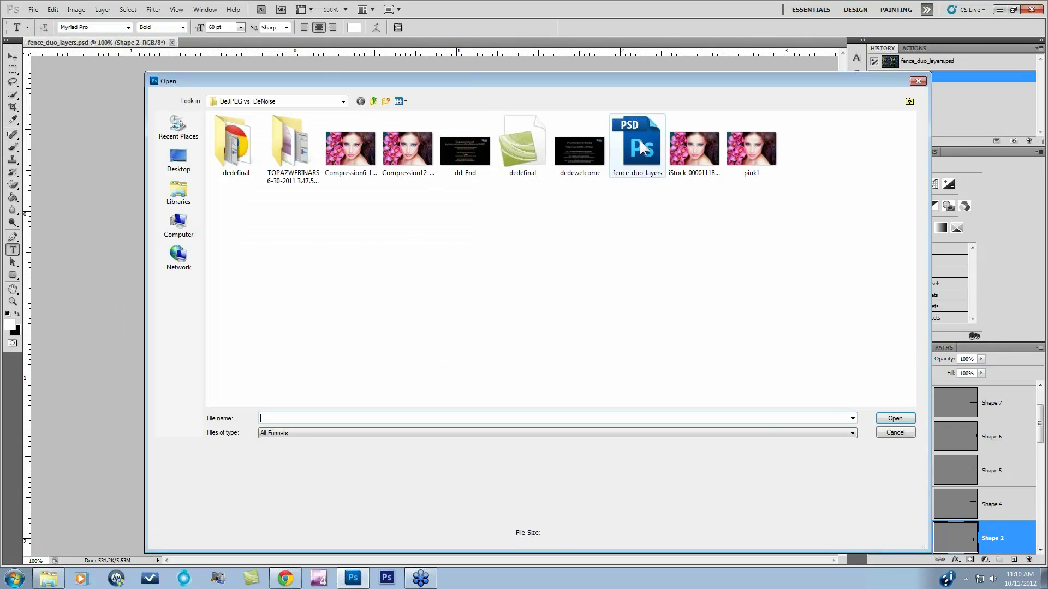
left_click(747, 156)
left_click(896, 418)
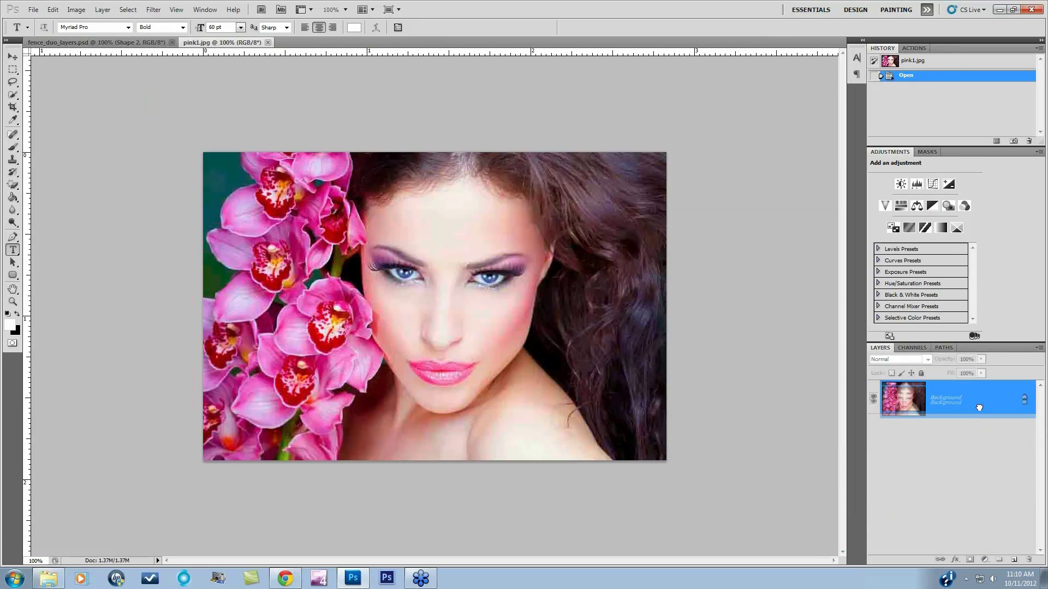
Duplicate the Background layer of pink1.jpg and open the copy in the Topaz DeJPEG 4 filter
left_click_drag(975, 404, 1018, 559)
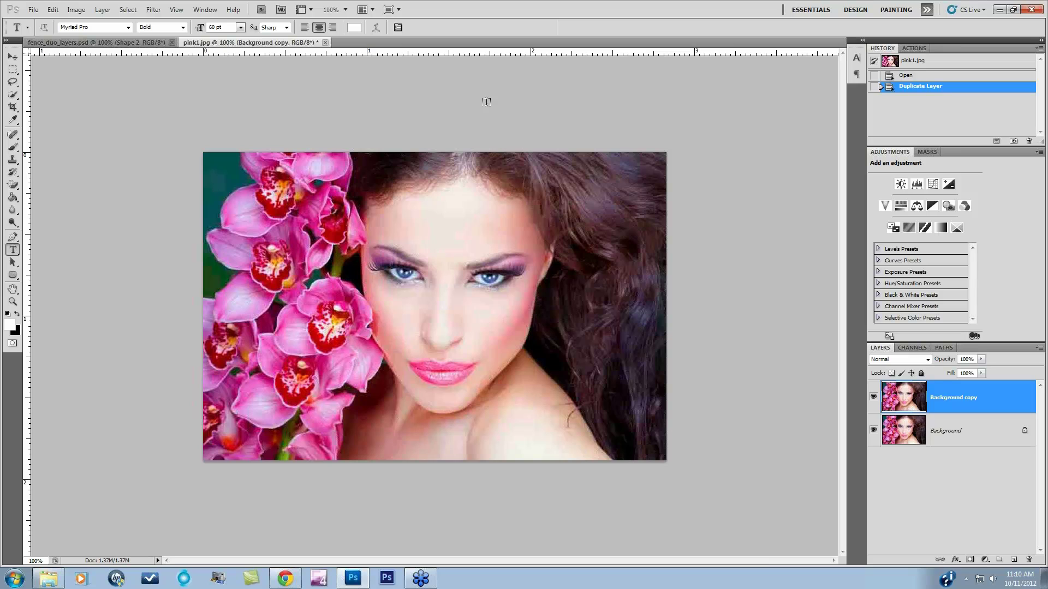
left_click(154, 9)
mouse_move(182, 269)
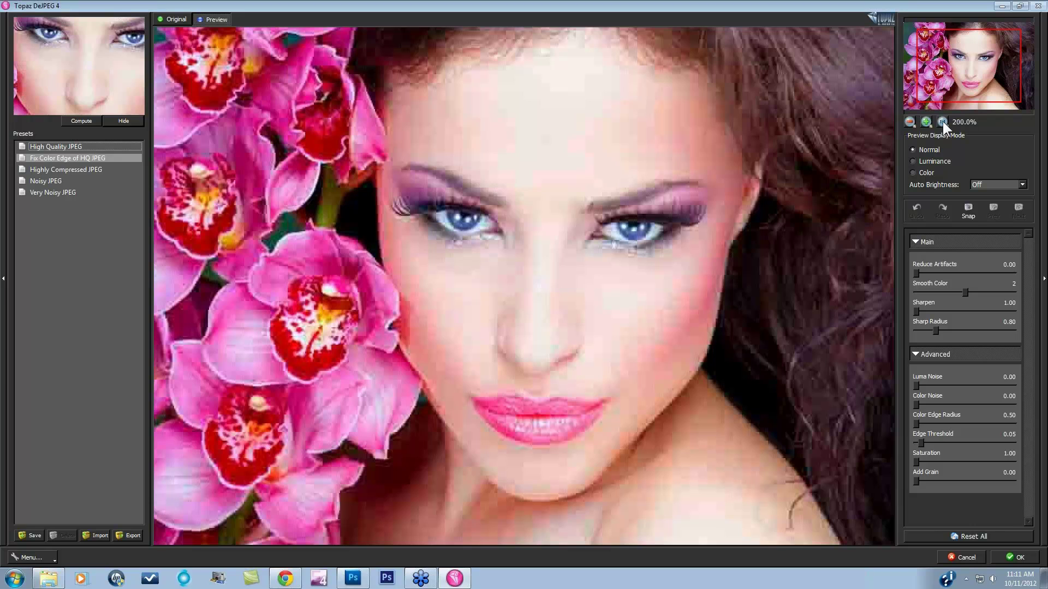
Examine the compression artifacts in the flowers, forehead, hair and face at 300%, returning to a 200% preview
left_click(925, 123)
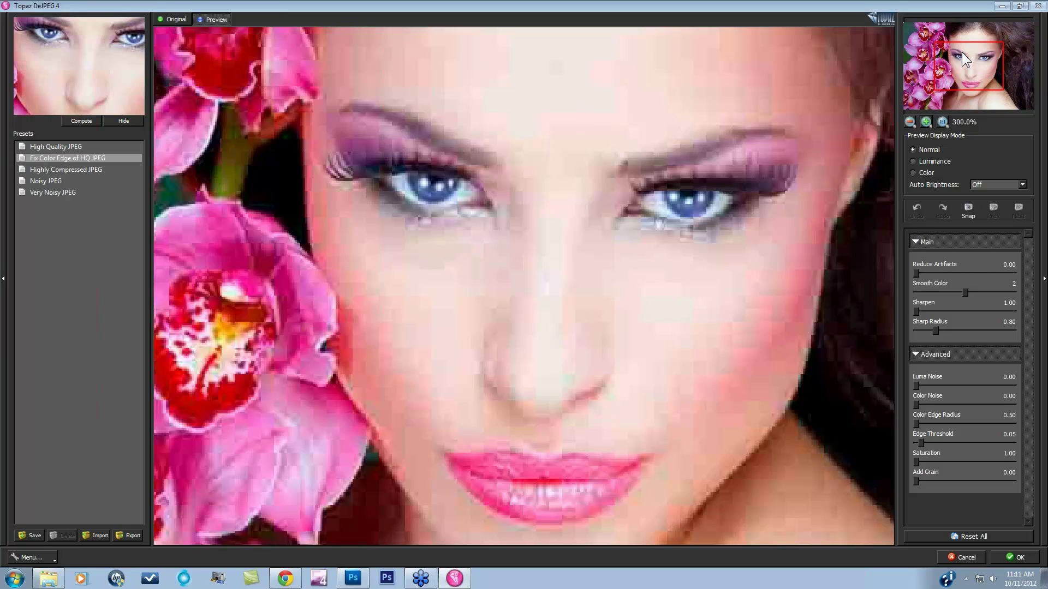
left_click_drag(962, 53, 933, 46)
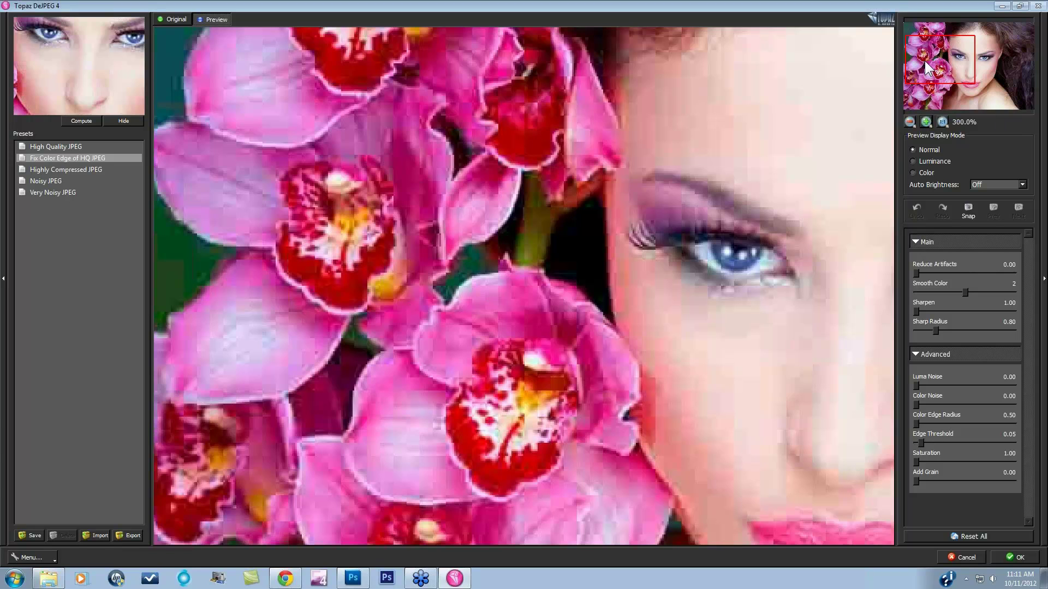
left_click_drag(928, 68, 927, 56)
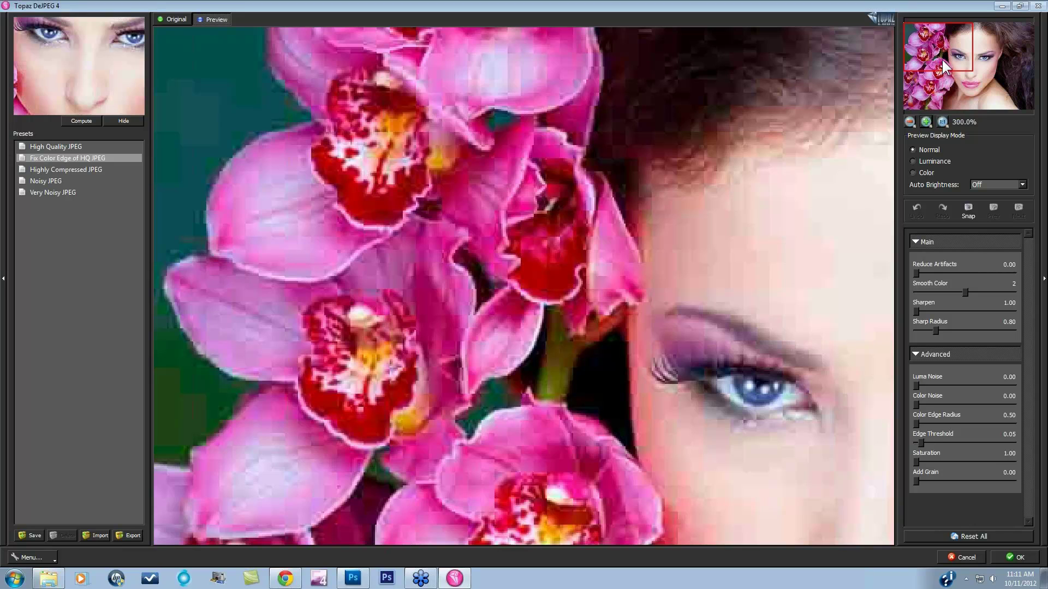
left_click_drag(942, 60, 996, 38)
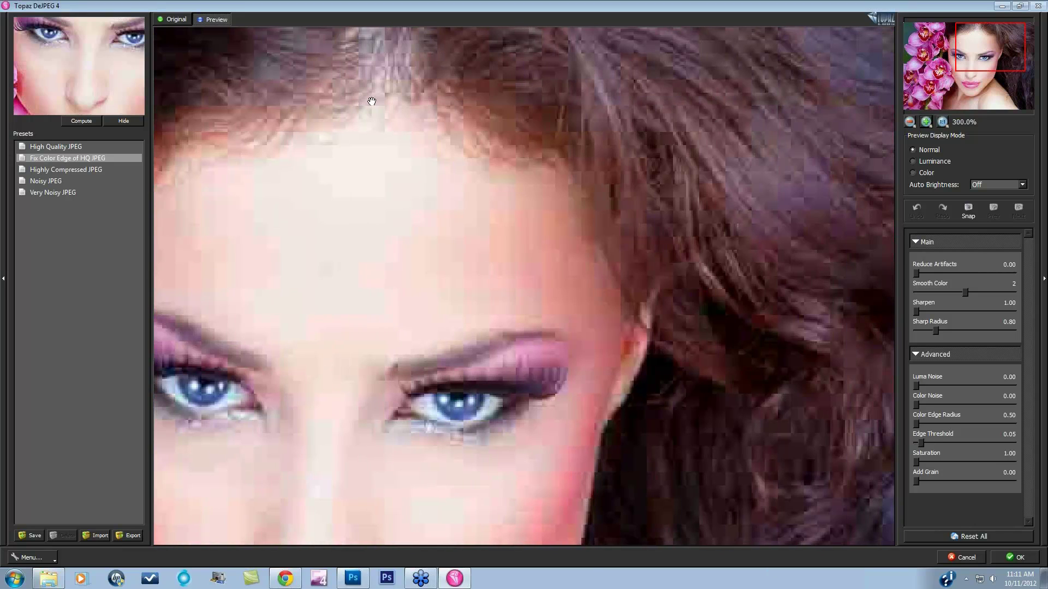
left_click(908, 123)
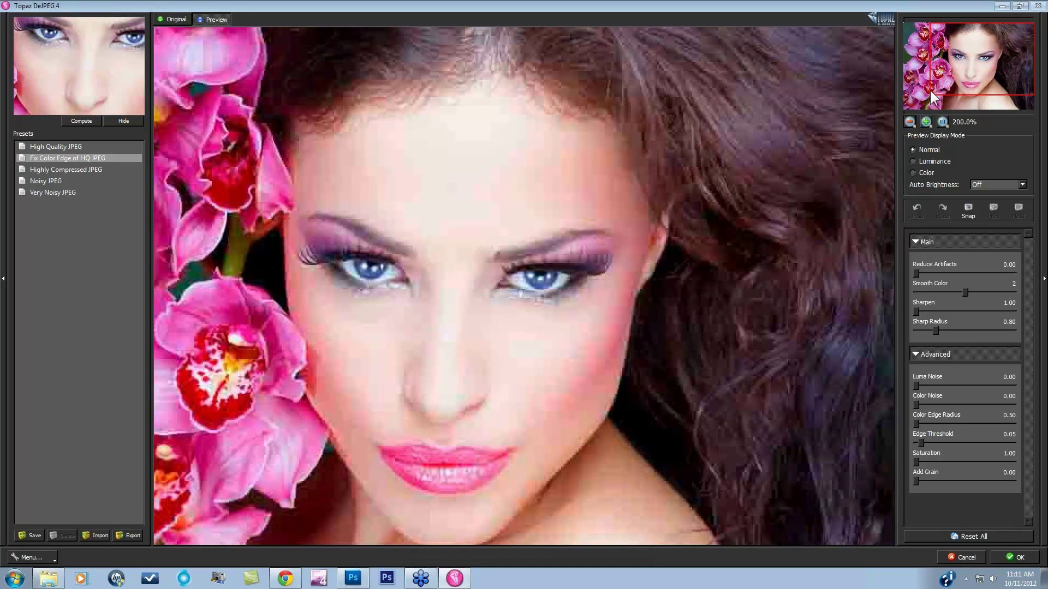
left_click_drag(978, 75, 962, 85)
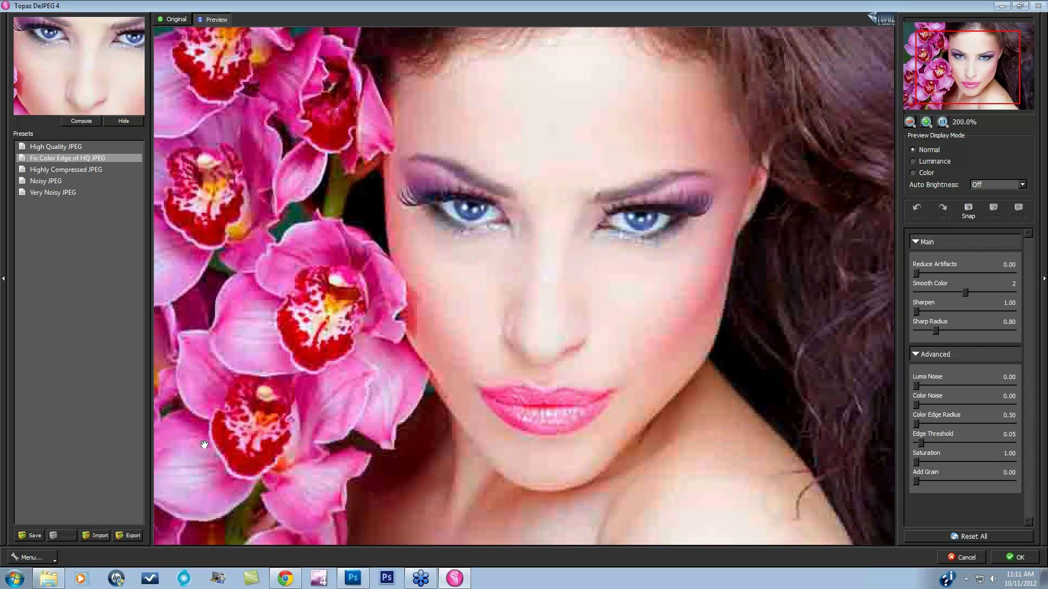
Apply the Highly Compressed JPEG preset and compare the forehead and eyes with the original at 300%
left_click(64, 169)
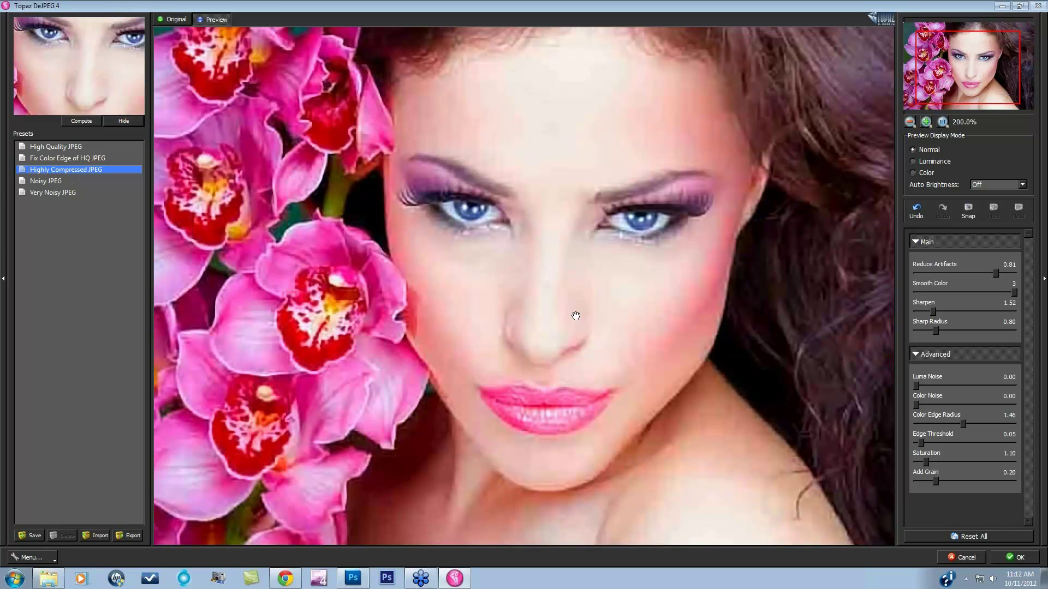
left_click(546, 273)
left_click(926, 122)
left_click_drag(977, 70, 989, 50)
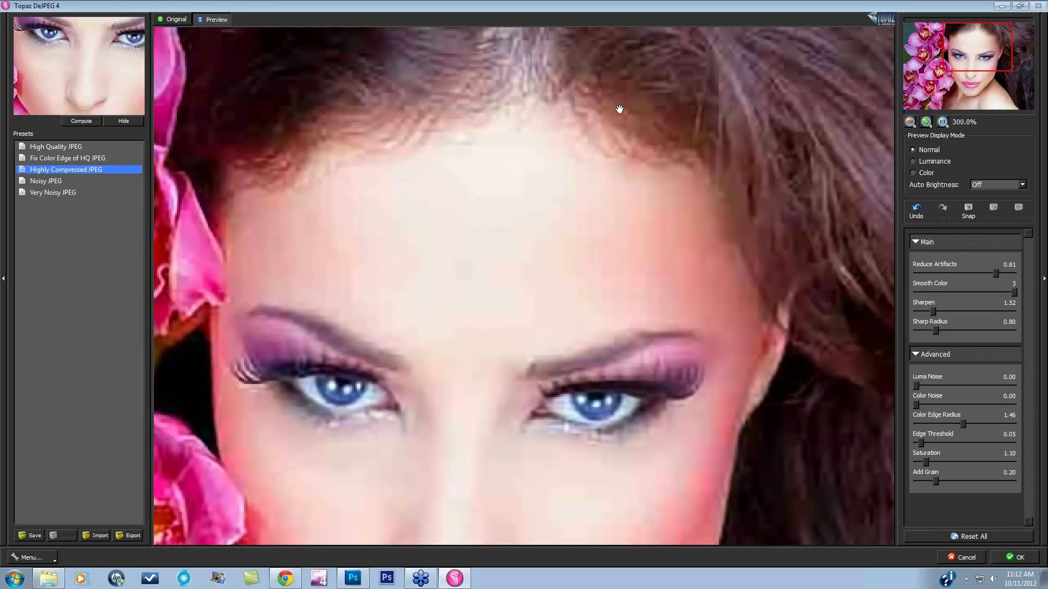
left_click(574, 184)
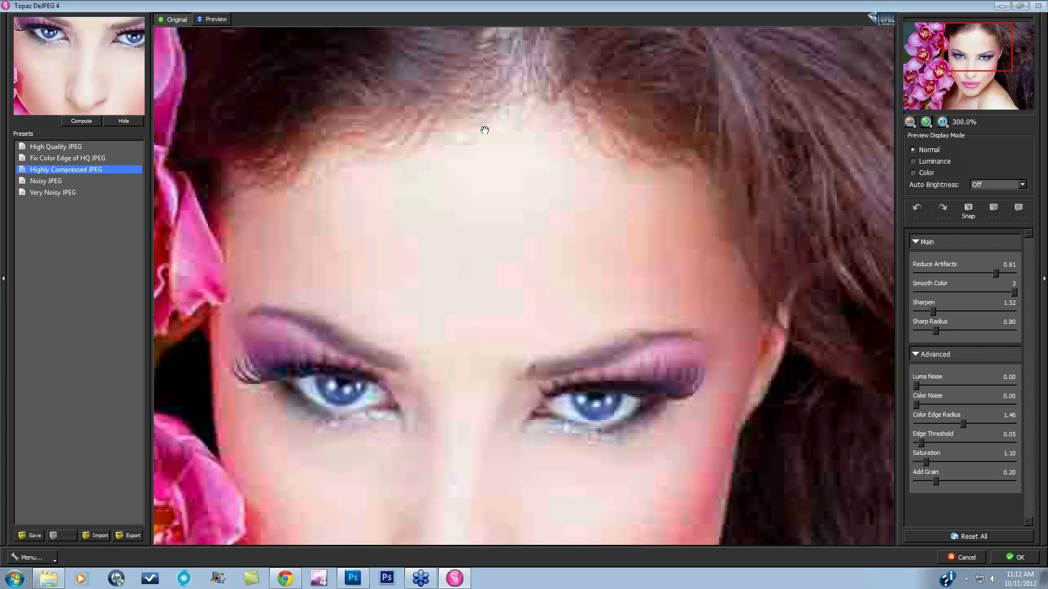
left_click(552, 152)
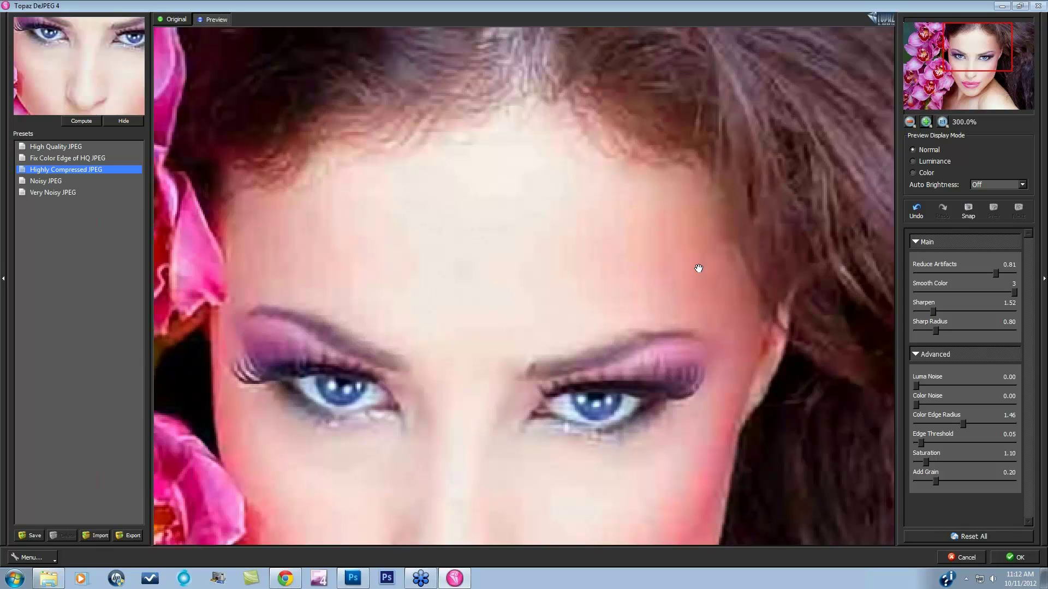
scroll(698, 268, "down", 1)
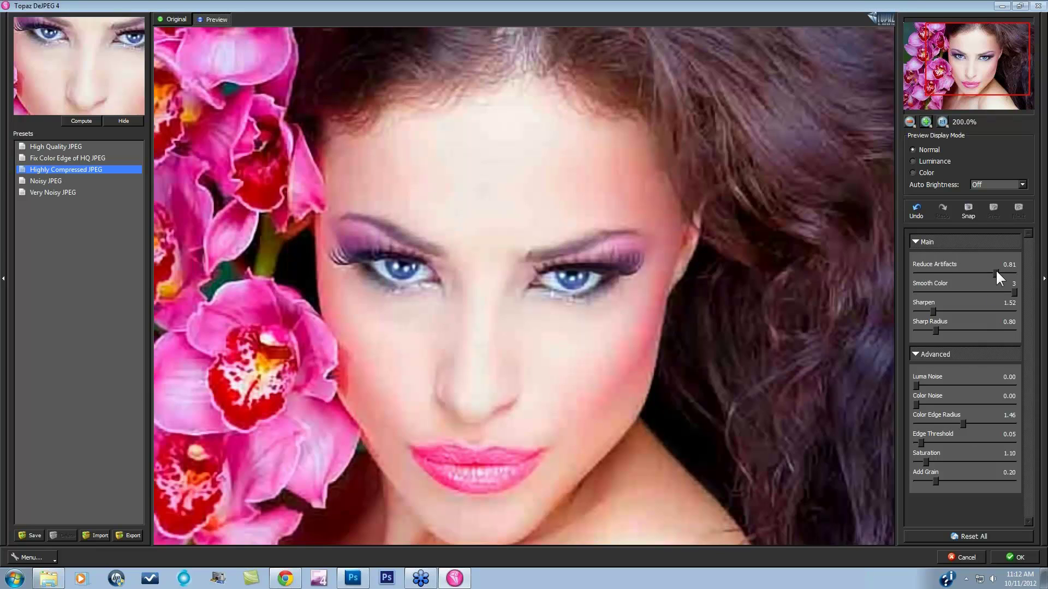
Set Reduce Artifacts to 0.88, Sharpen to 1.95, Sharp Radius to 0.64 and Luma Noise to 0.16
left_click_drag(996, 270, 997, 271)
left_click_drag(940, 309, 946, 309)
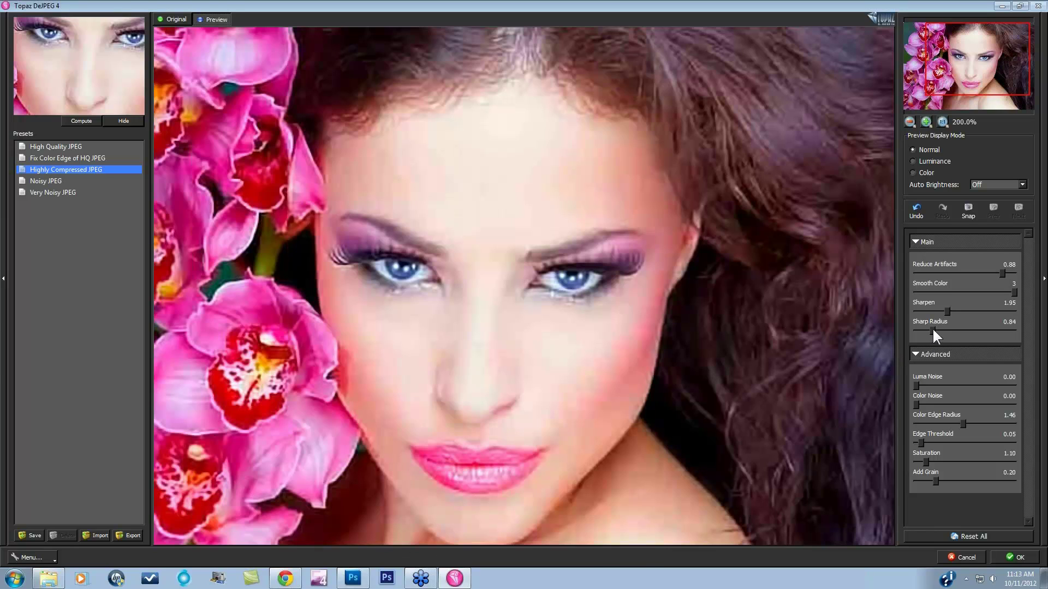
left_click_drag(939, 329, 925, 331)
left_click(926, 382)
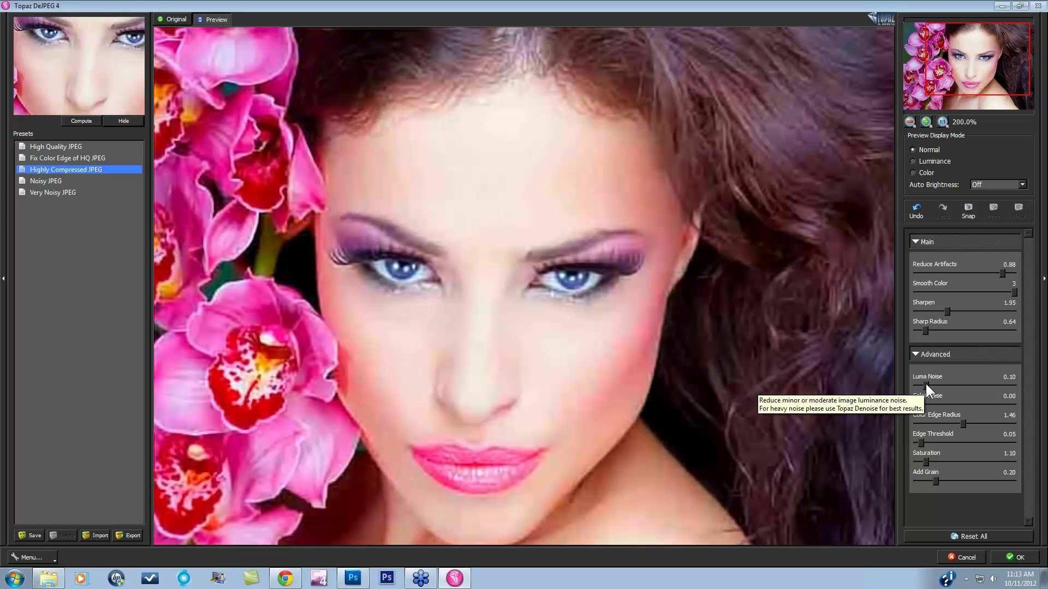
left_click_drag(925, 382, 931, 382)
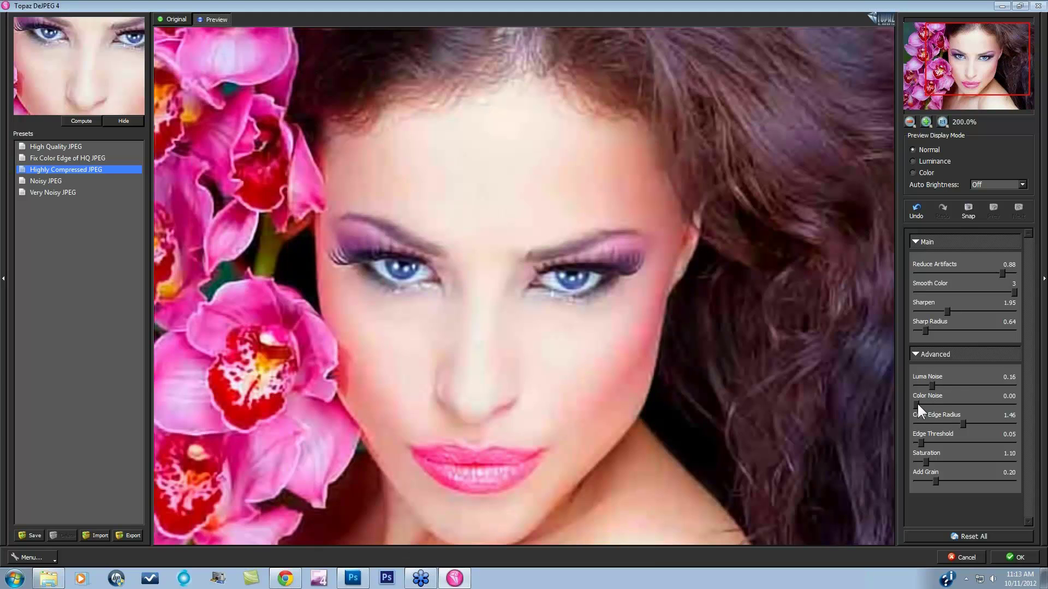
Set Color Noise to 0.12, Color Edge Radius to 0.93 and Edge Threshold to 0.04, checking the luminance and color previews
left_click_drag(917, 402, 929, 400)
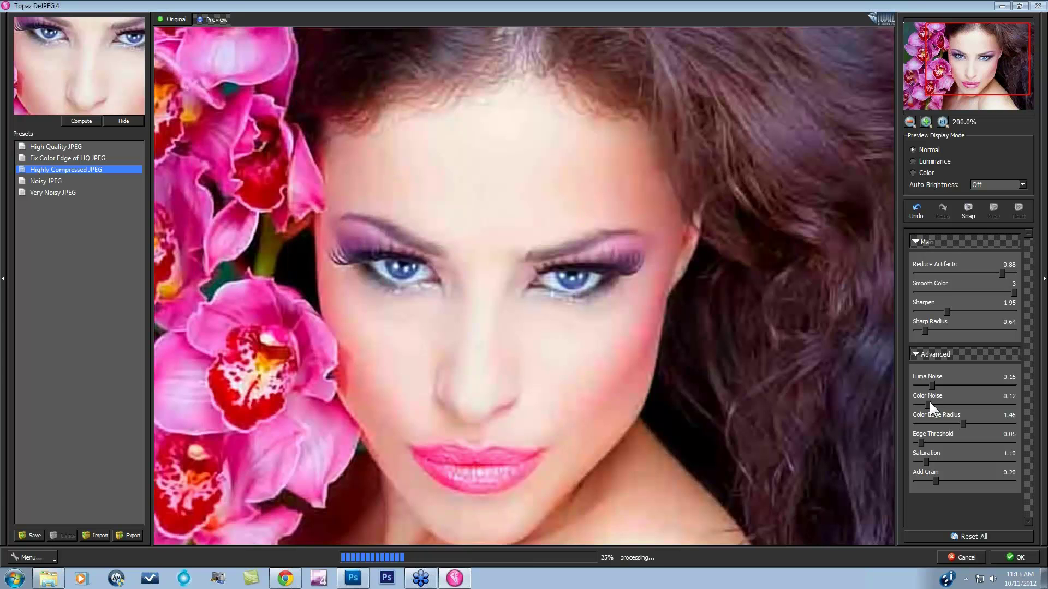
left_click(915, 161)
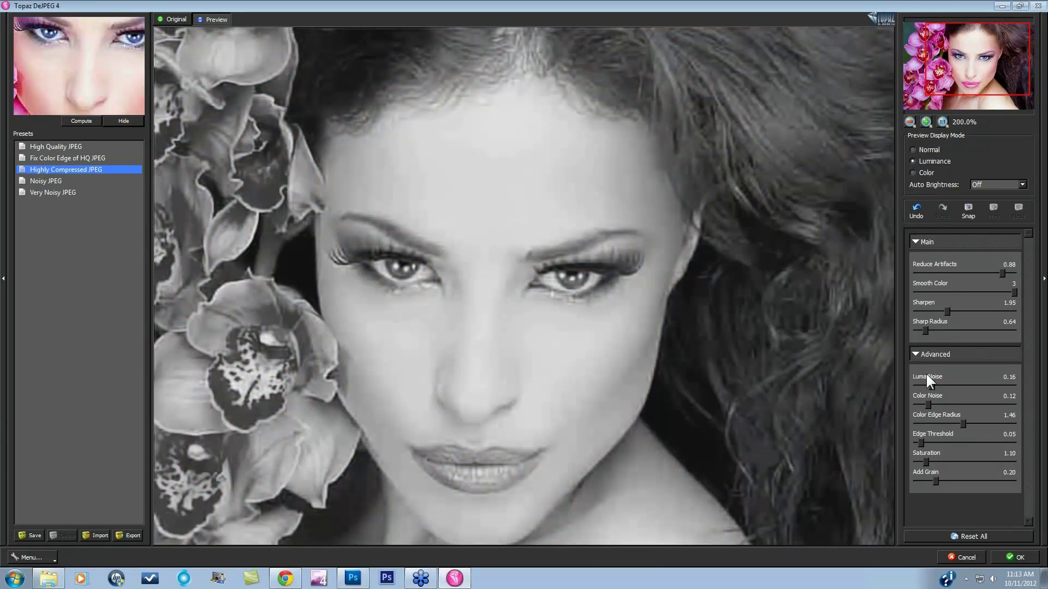
left_click(913, 172)
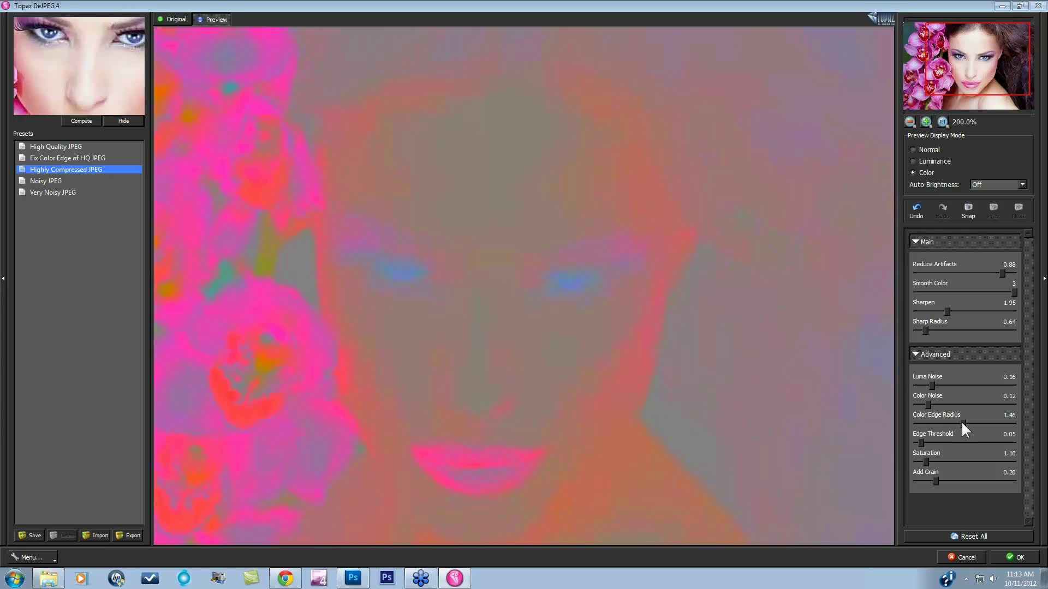
left_click_drag(964, 421, 938, 424)
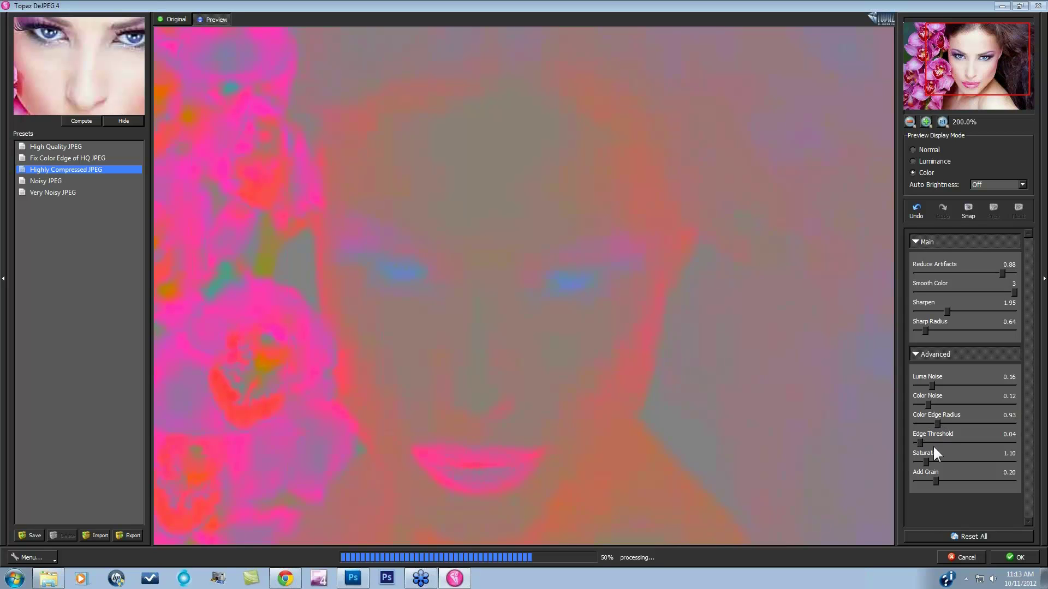
Return the preview to Normal display and set Saturation to 1.04 and Add Grain to 0.24
left_click(914, 149)
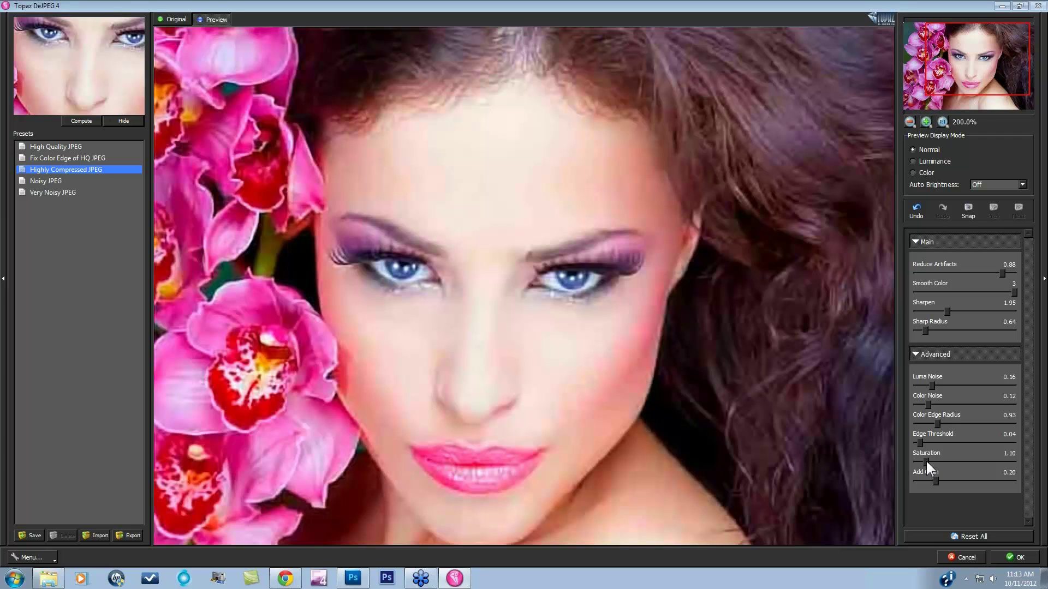
left_click_drag(933, 460, 921, 456)
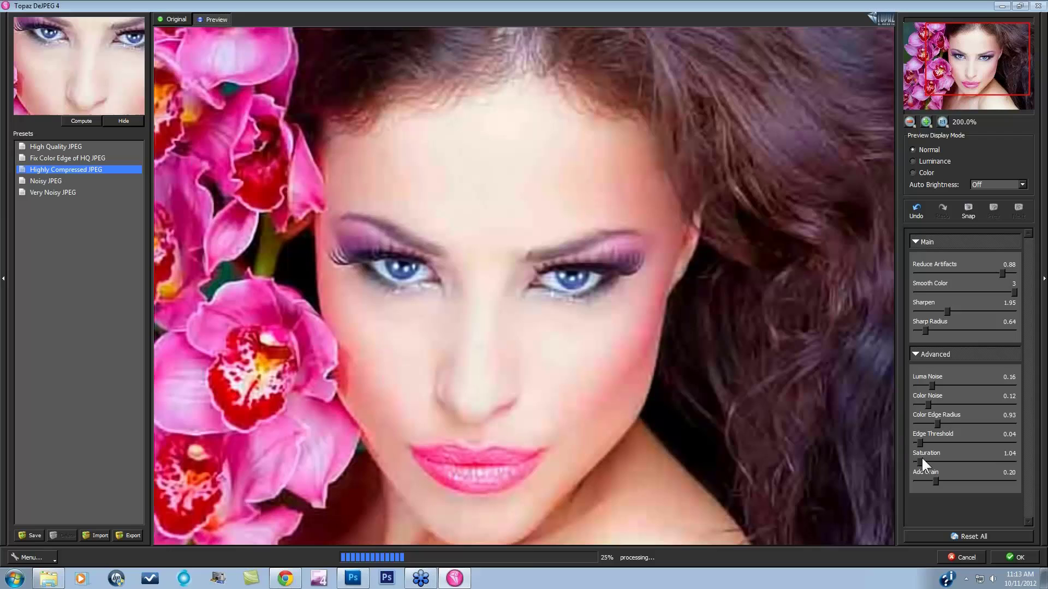
left_click(945, 480)
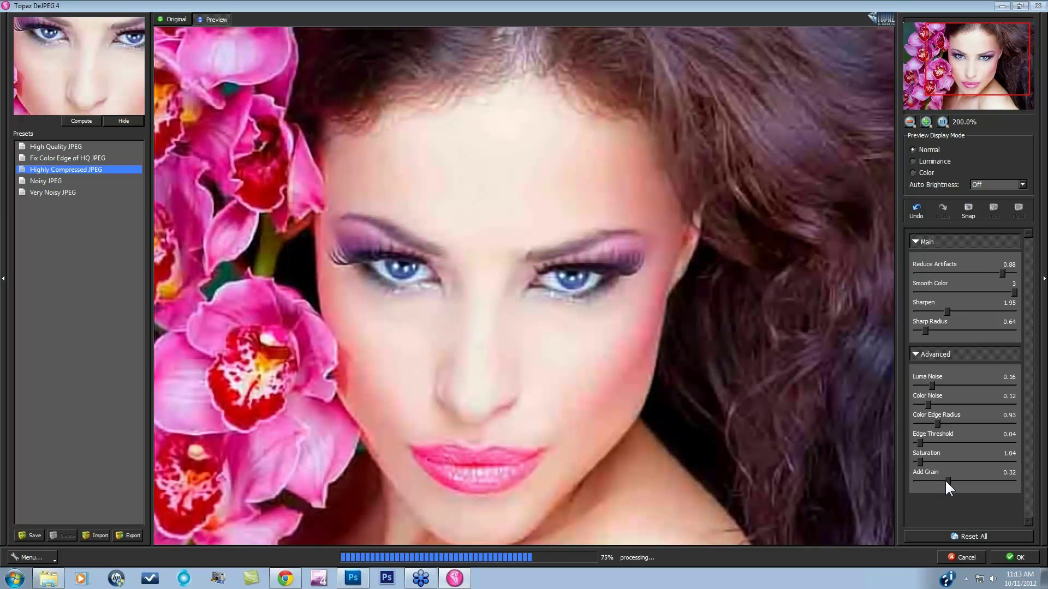
left_click_drag(946, 480, 936, 479)
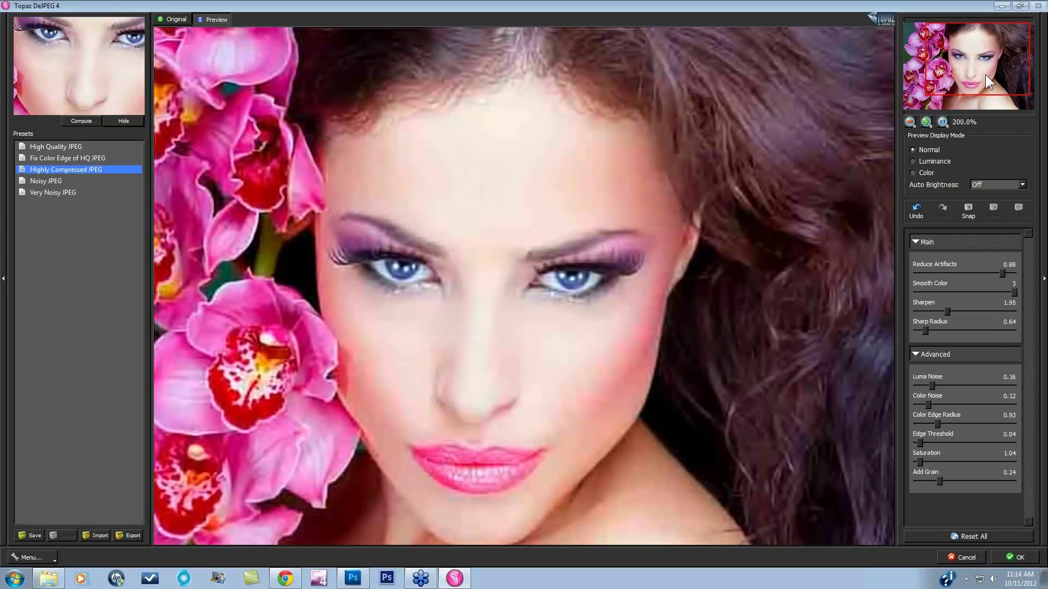
Compare the filtered hair, forehead and eye with the original at 300%
left_click_drag(985, 74, 987, 76)
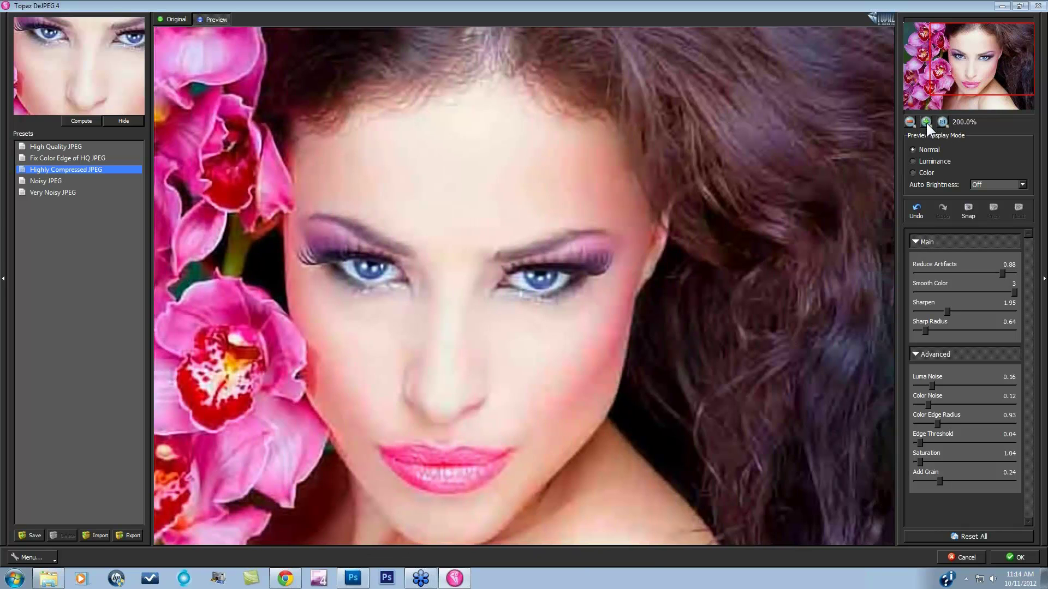
left_click(926, 121)
left_click_drag(982, 70, 1007, 55)
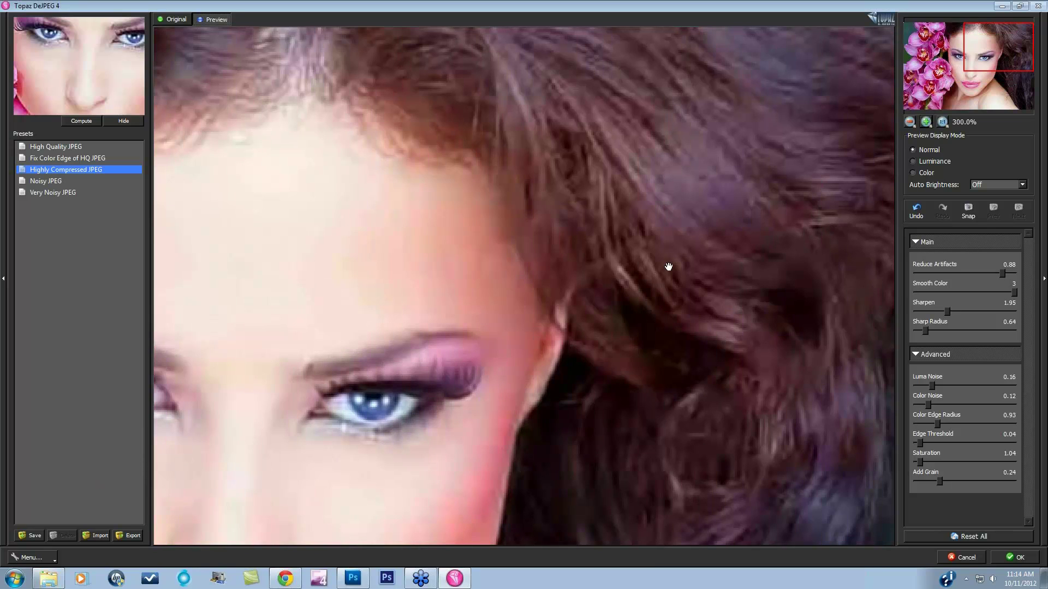
key("ctrl+tab")
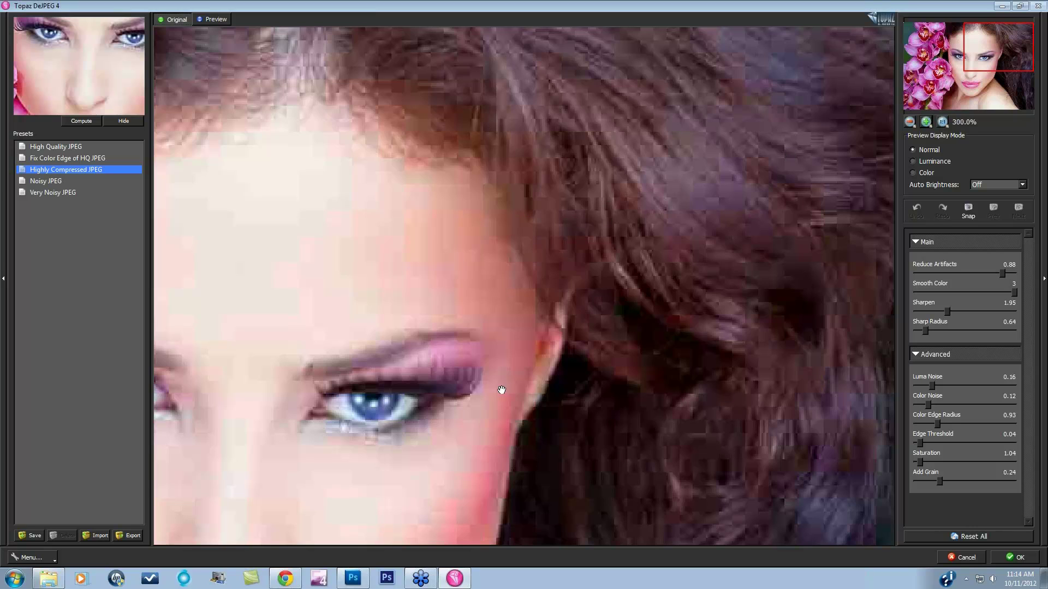
key("ctrl+tab")
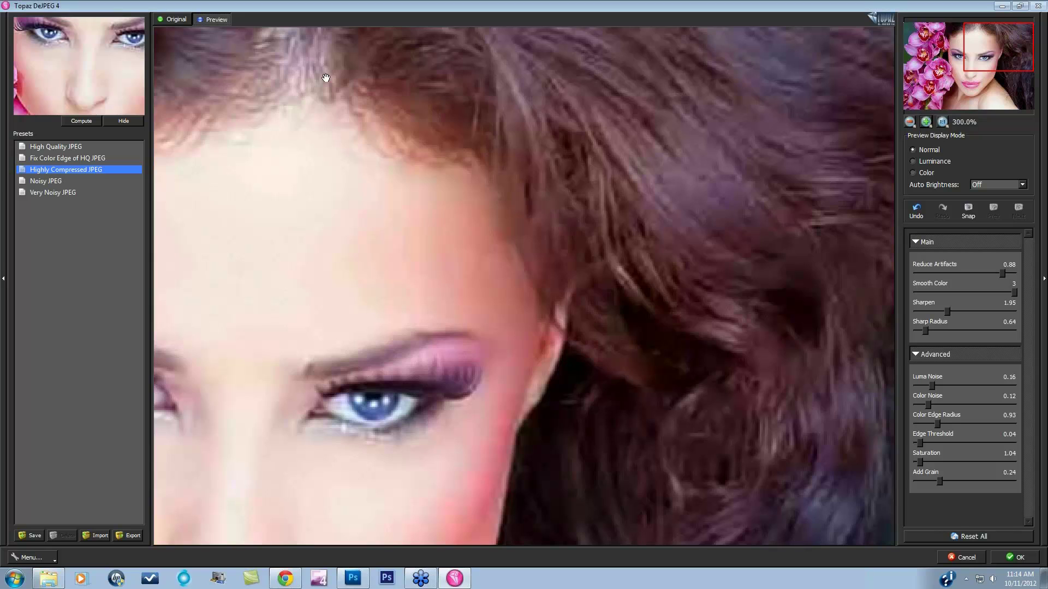
key("ctrl+Tab")
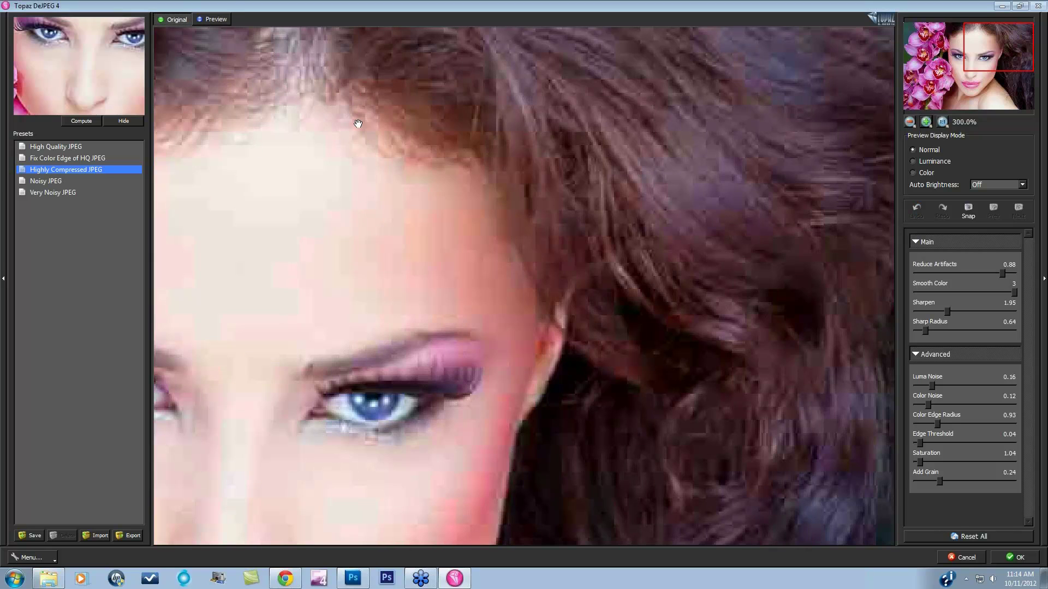
key("ctrl+Tab")
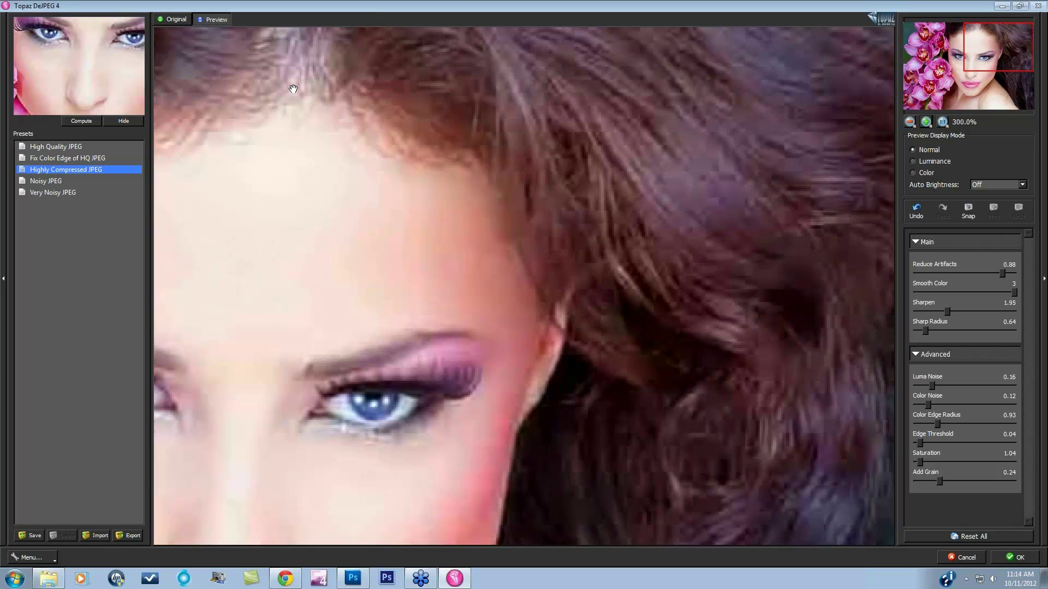
Examine the orchids and face in the filtered preview at 300%, and cancel the DeJPEG filter
left_click_drag(252, 117, 772, 164)
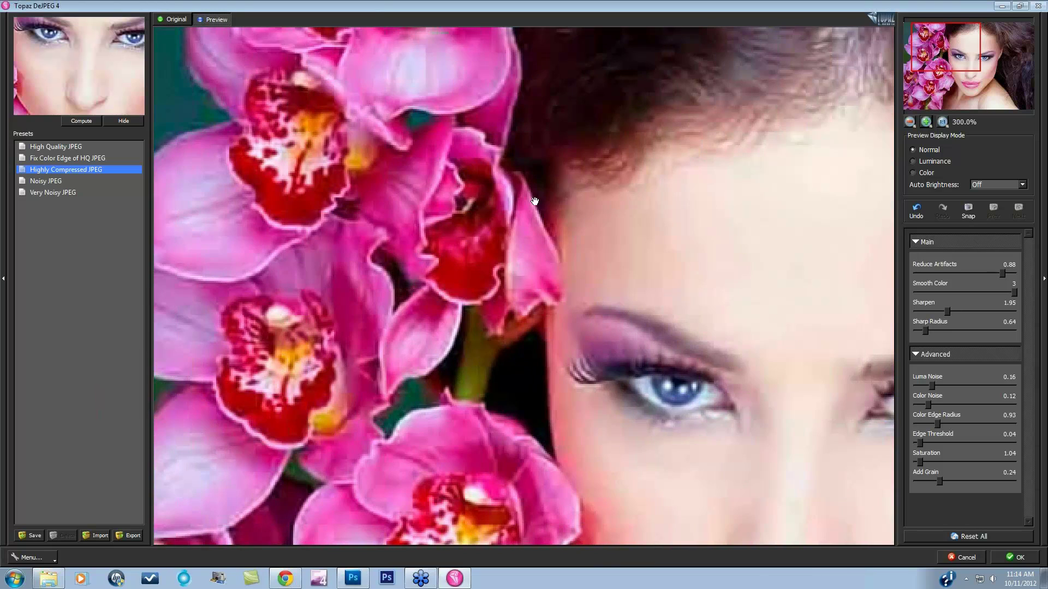
left_click_drag(538, 197, 619, 191)
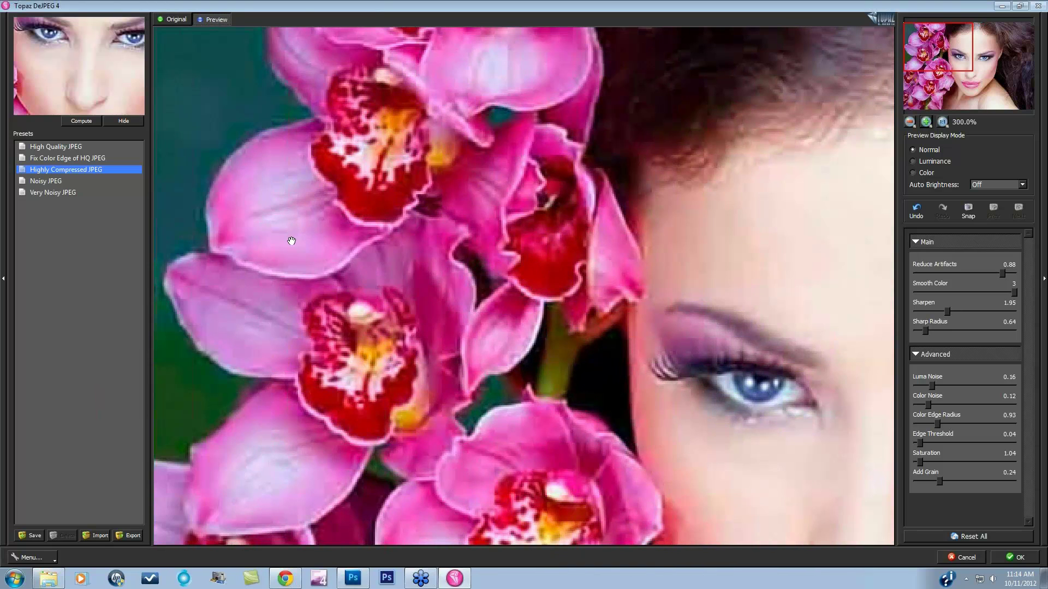
left_click_drag(287, 237, 285, 238)
left_click_drag(564, 335, 504, 104)
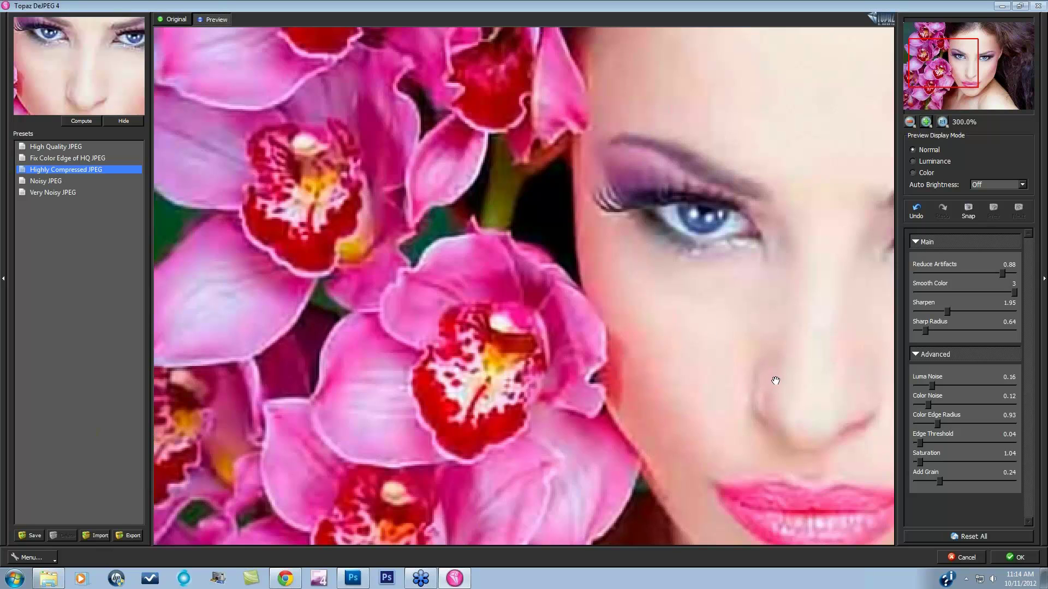
left_click(968, 558)
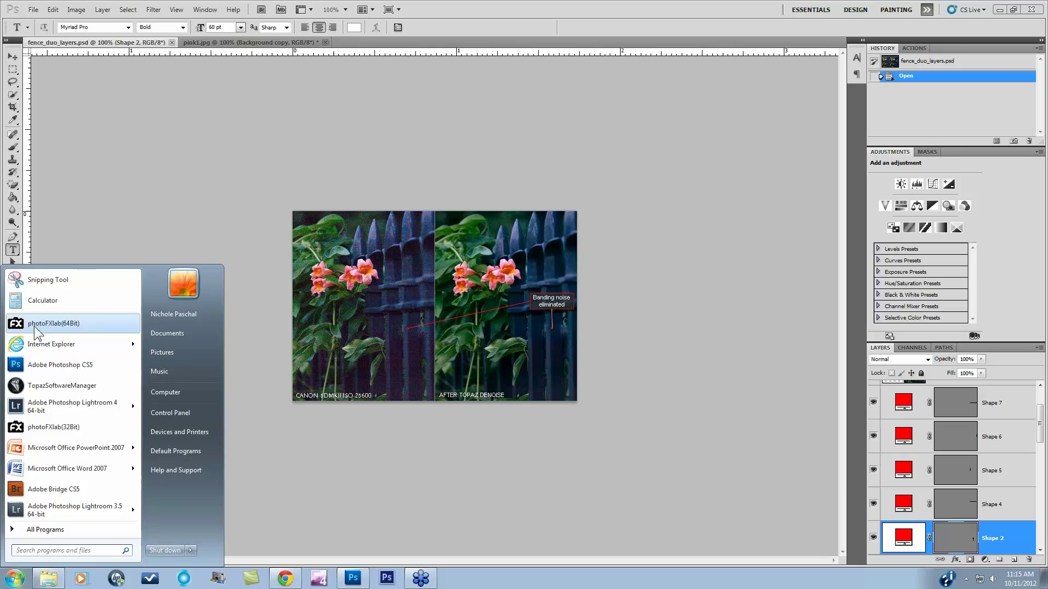
Launch photoFXlab and open the recent project Fence.pfxl
left_click(217, 358)
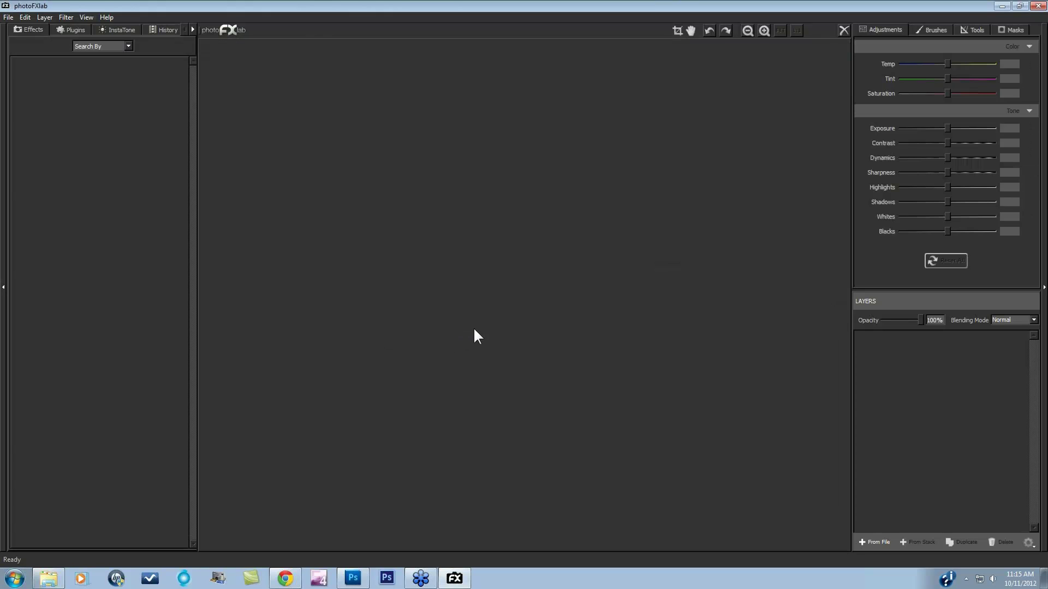
left_click(63, 14)
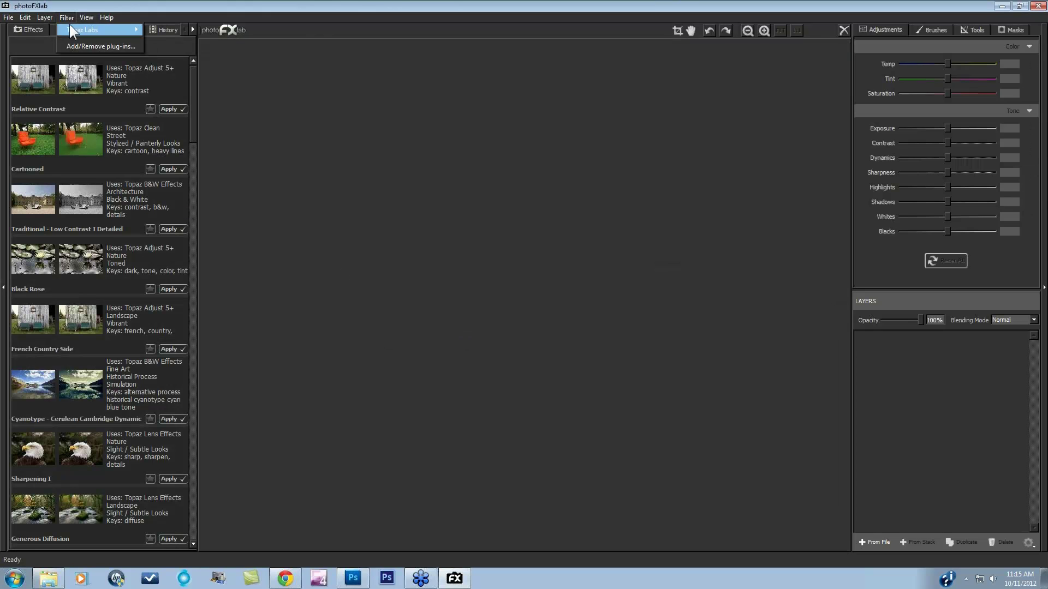
mouse_move(15, 41)
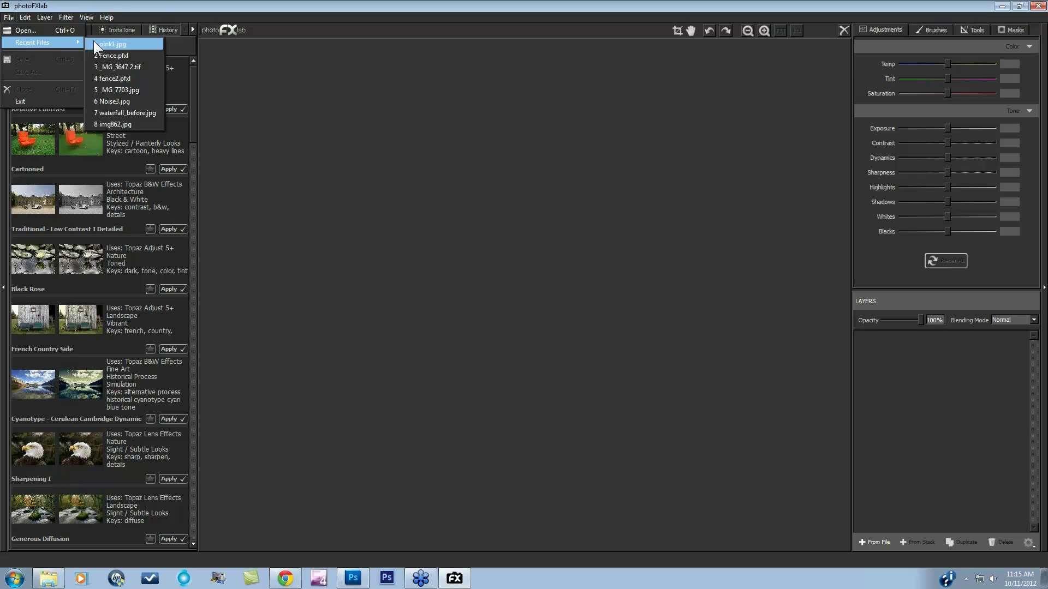
left_click(113, 56)
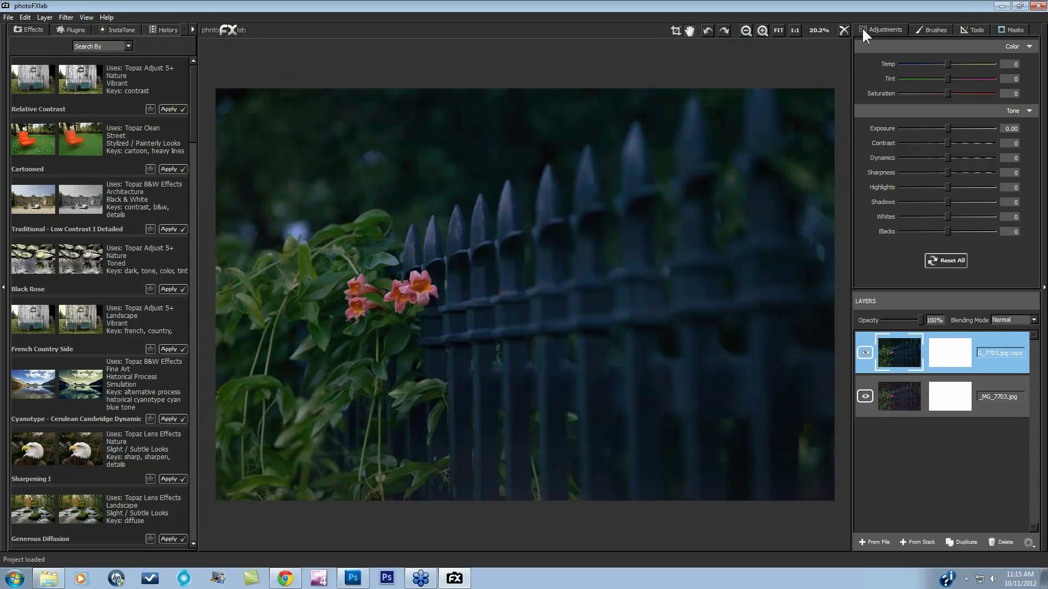
Hide the _MG_7703.jpg copy layer and examine the original's noise in the fence and leaves at 100%
left_click(866, 352)
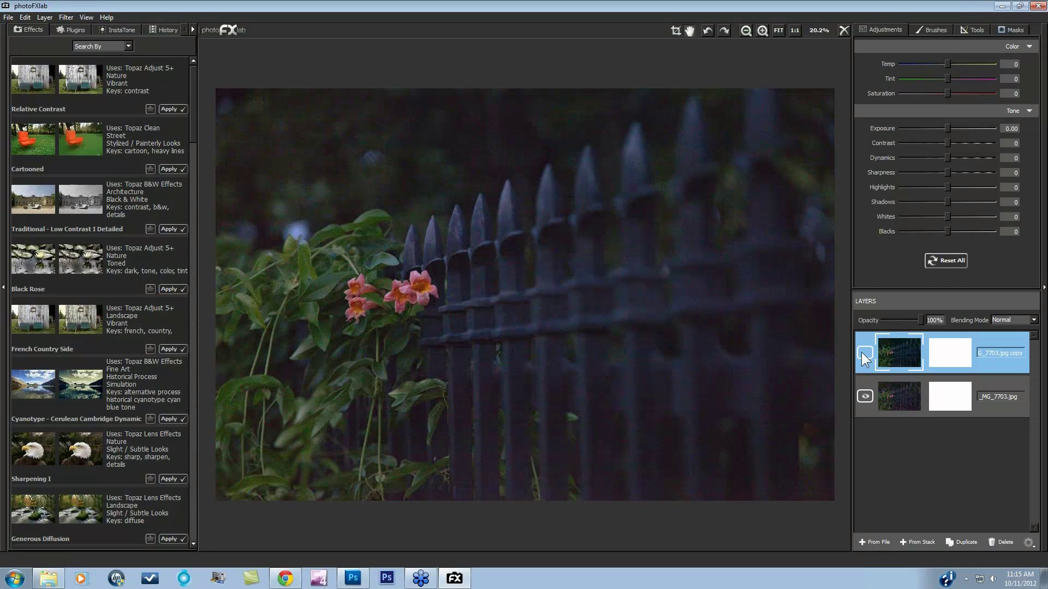
key("ctrl+plus")
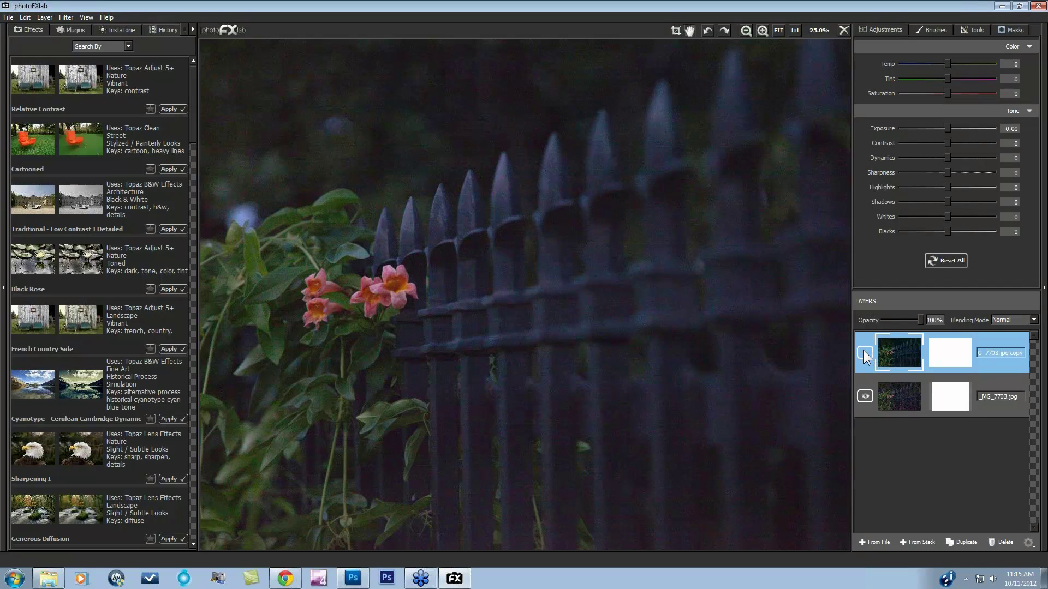
key("ctrl+plus")
key("ctrl+plus")
key("ctrl+plus")
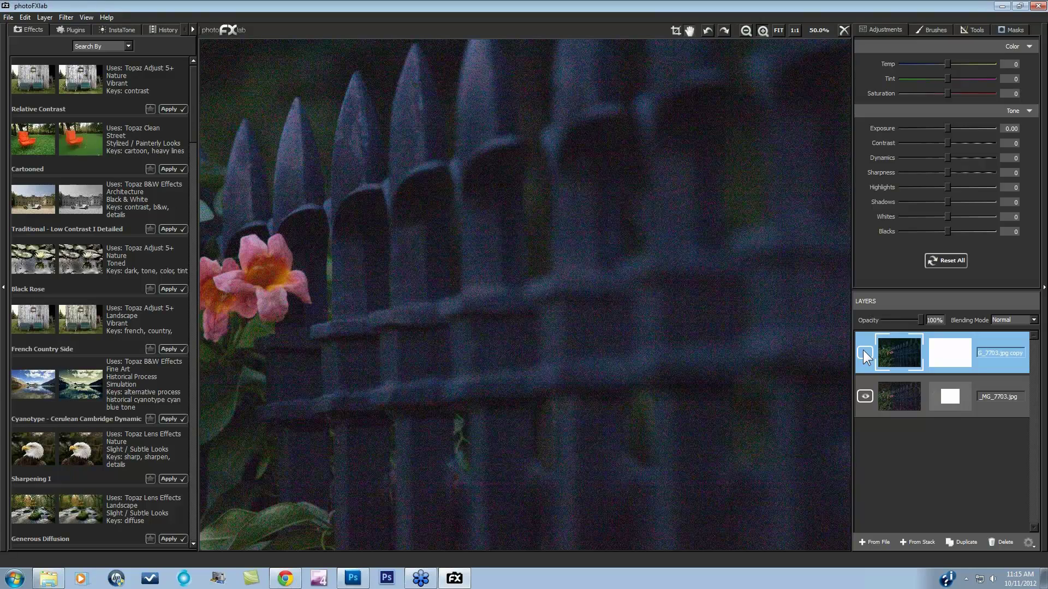
key("ctrl+plus")
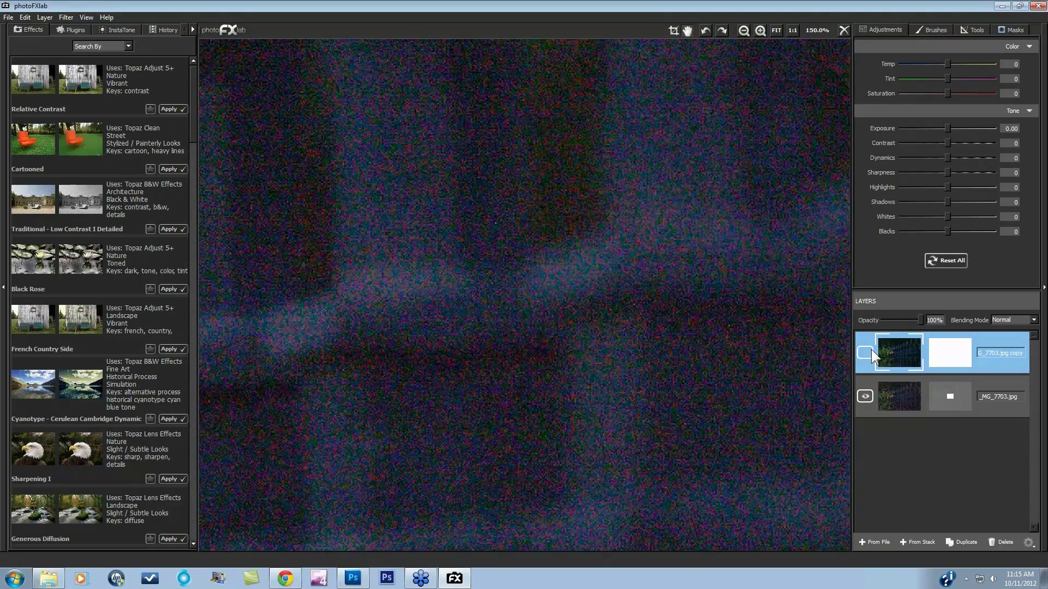
left_click(792, 30)
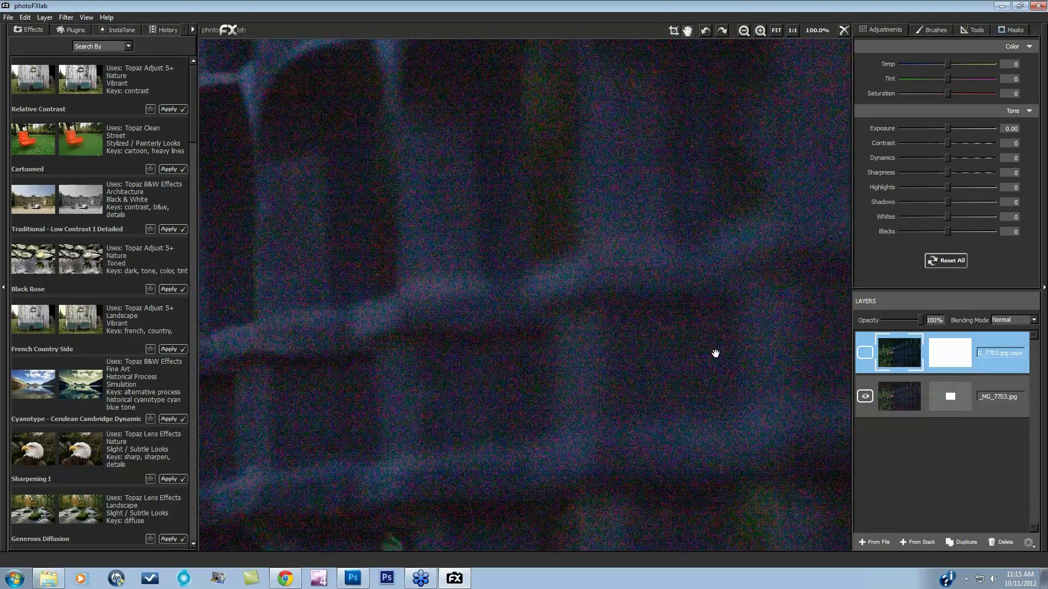
left_click_drag(707, 255, 643, 349)
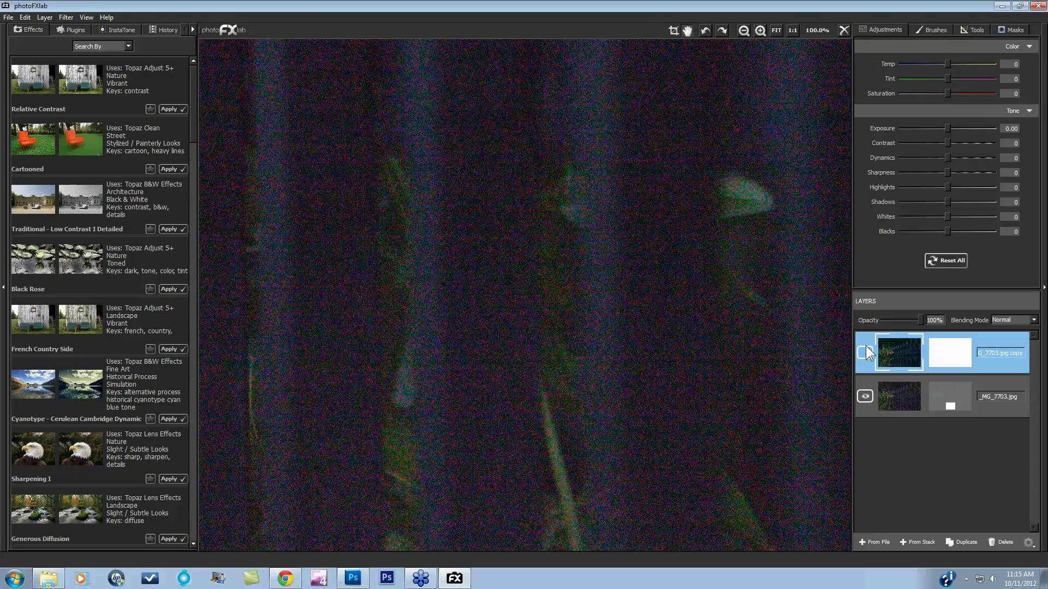
mouse_move(304, 235)
left_mouse_down()
mouse_move(842, 339)
mouse_move(838, 456)
mouse_move(802, 385)
left_mouse_up()
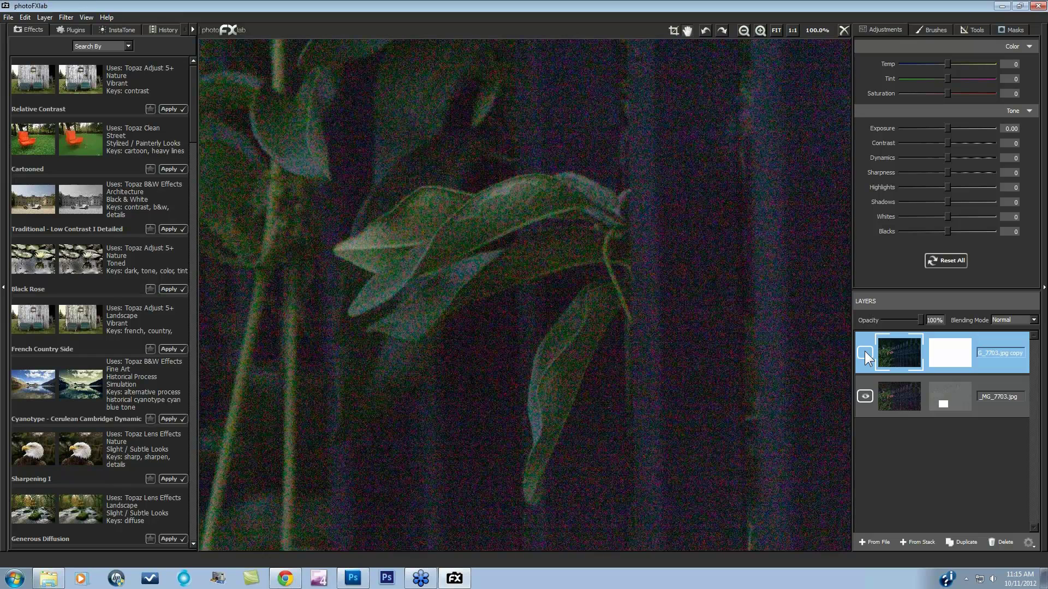
Show the copy layer again and compare it with the original around the fence and flowers at 50%
left_click(865, 352)
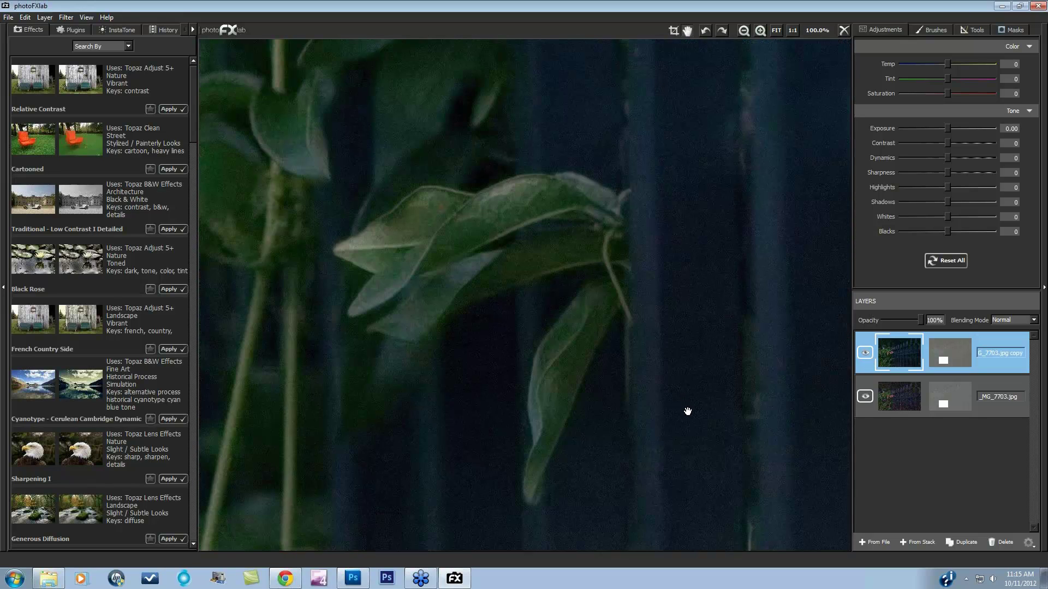
scroll(686, 411, "down", 1)
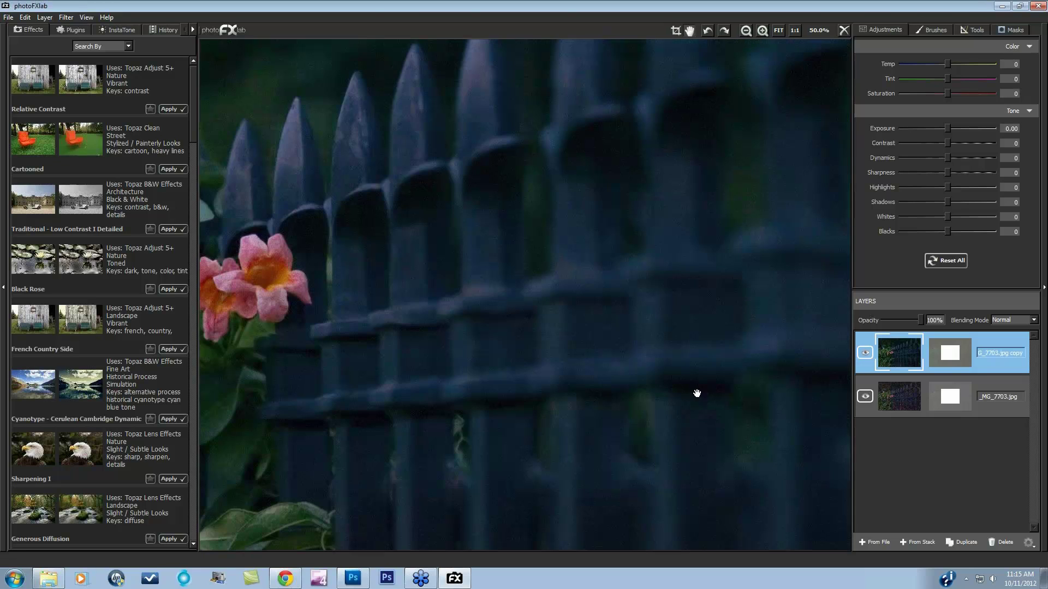
left_click_drag(493, 218, 606, 246)
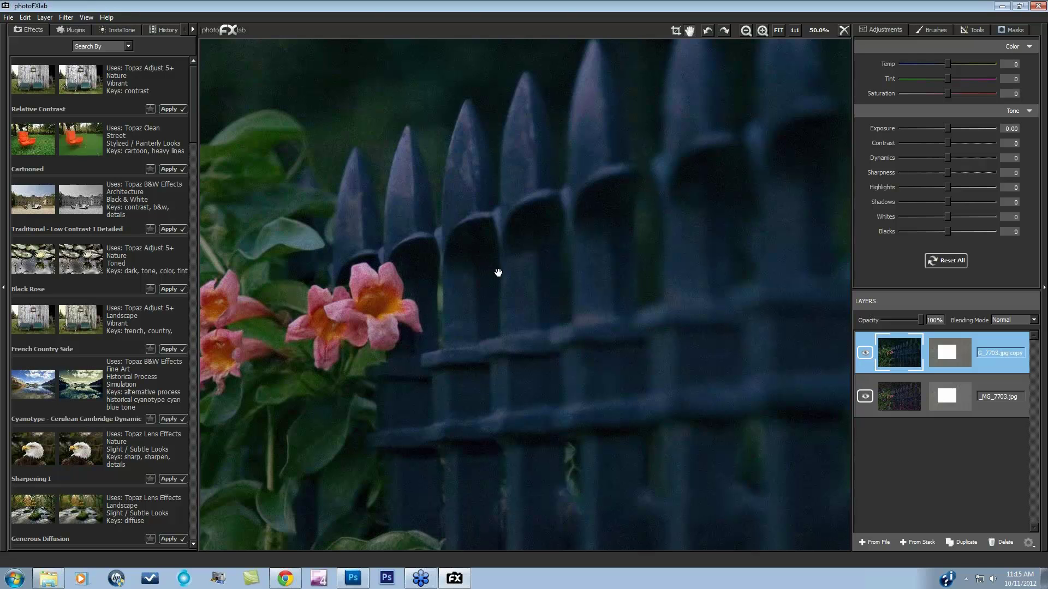
left_click_drag(555, 303, 611, 360)
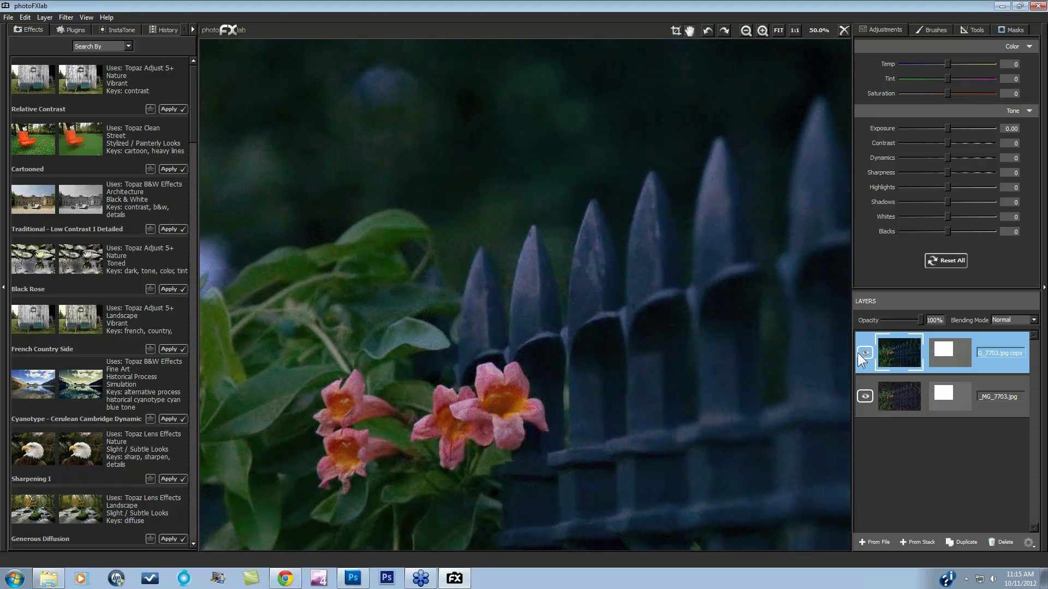
left_click(864, 353)
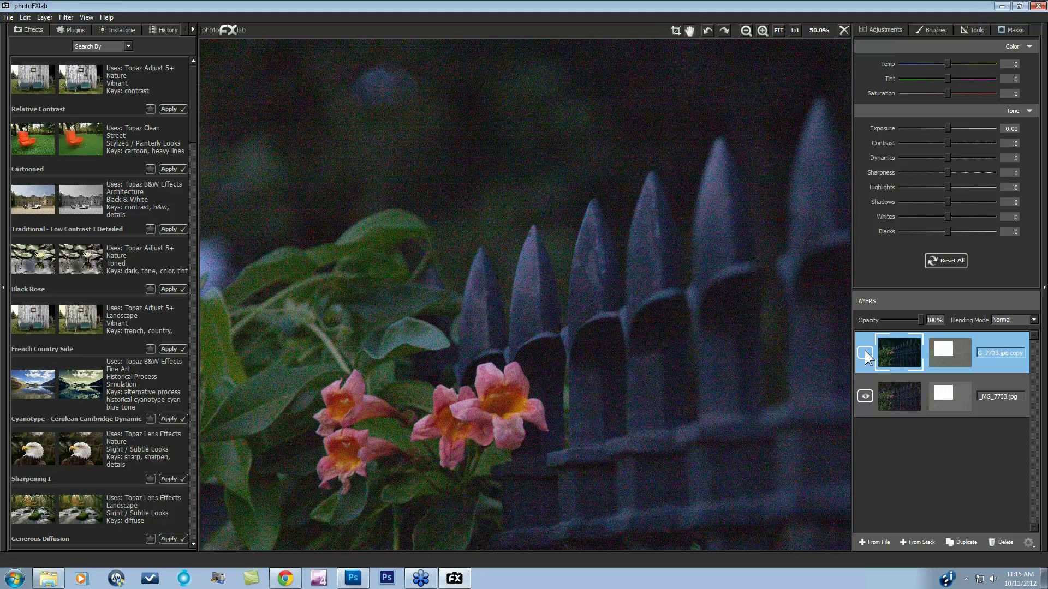
left_click(864, 352)
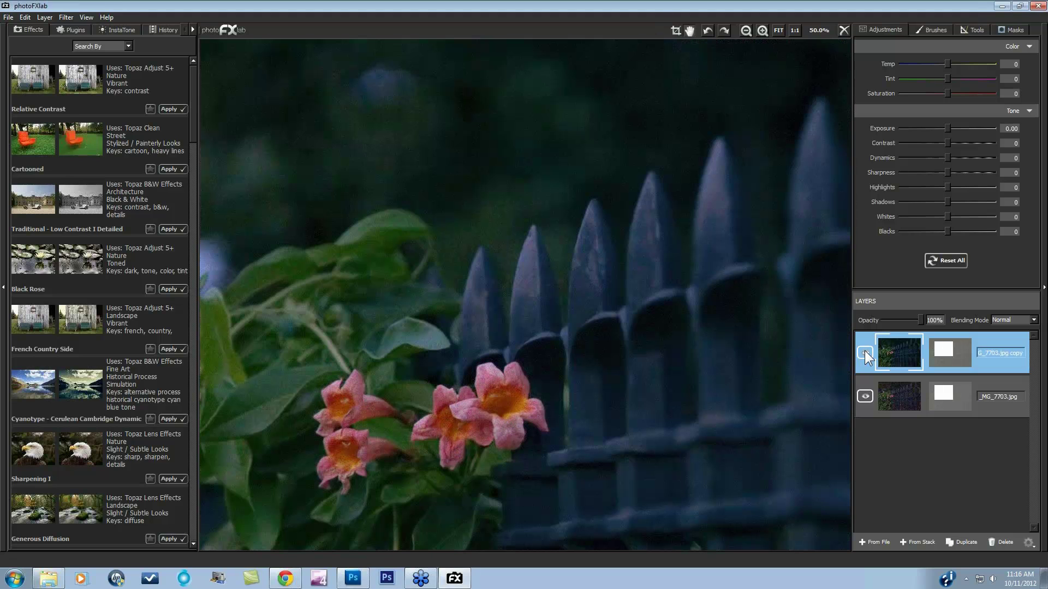
Select the original _MG_7703.jpg layer and open it in the Topaz DeNoise 5 filter
left_click_drag(713, 441, 697, 328)
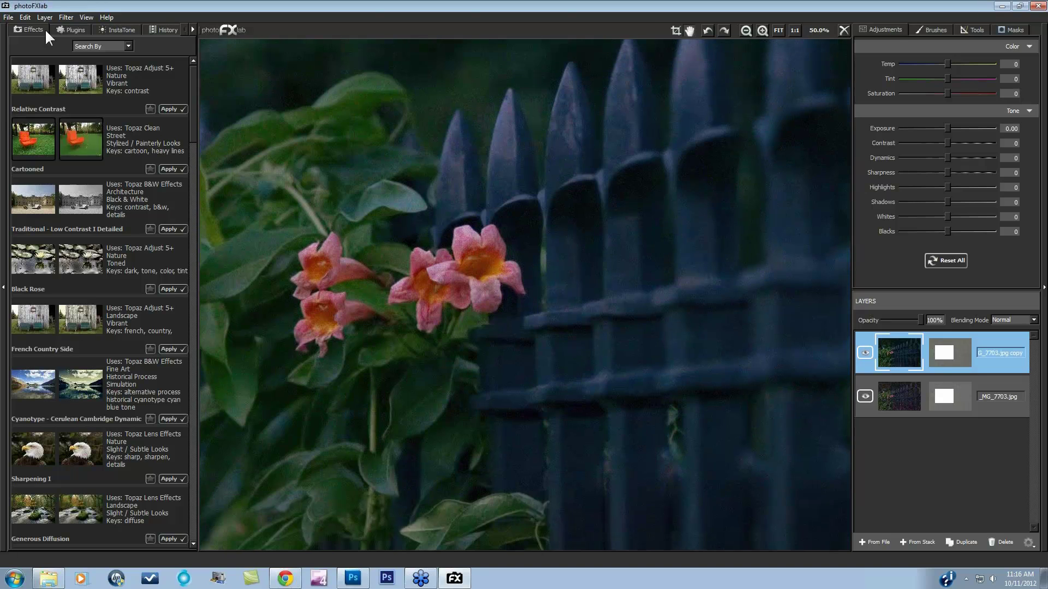
left_click(999, 414)
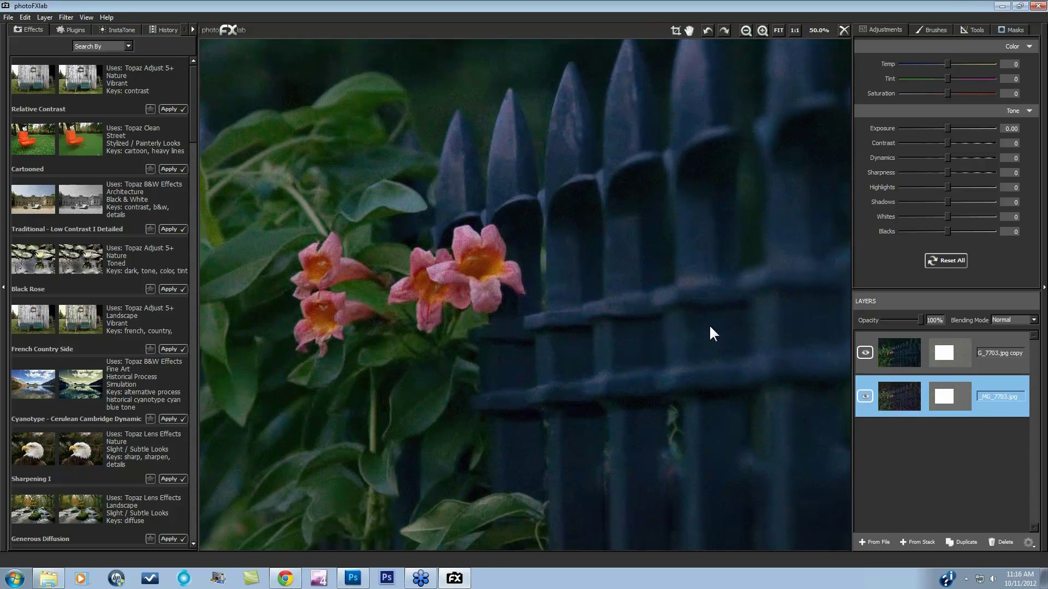
left_click(68, 17)
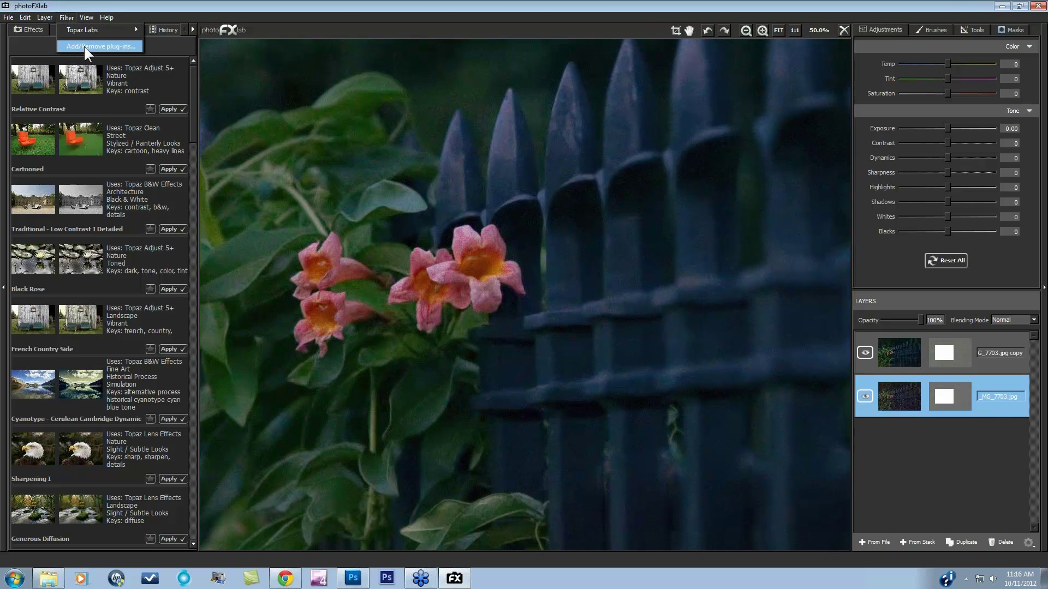
mouse_move(85, 32)
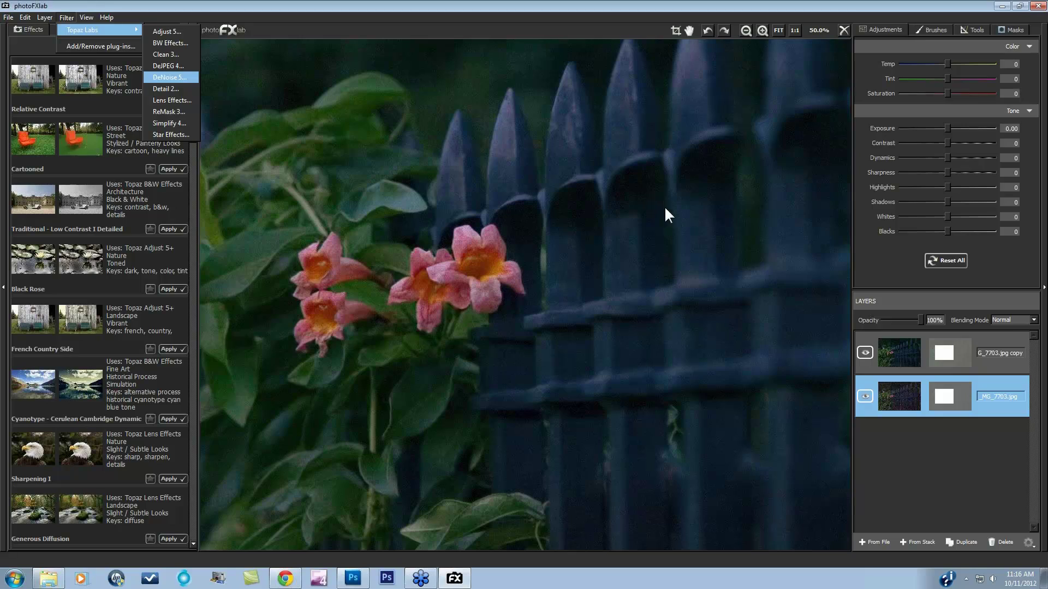
key("Return")
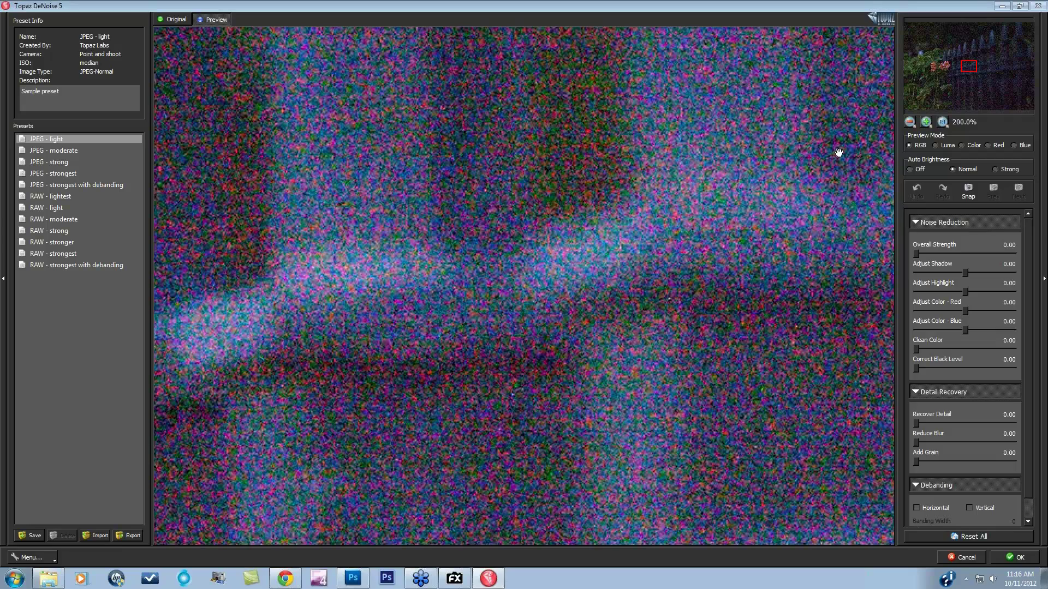
Reset all DeNoise settings and turn Auto Brightness off, with the flowers and fence framed at 100%
left_click_drag(524, 228, 720, 246)
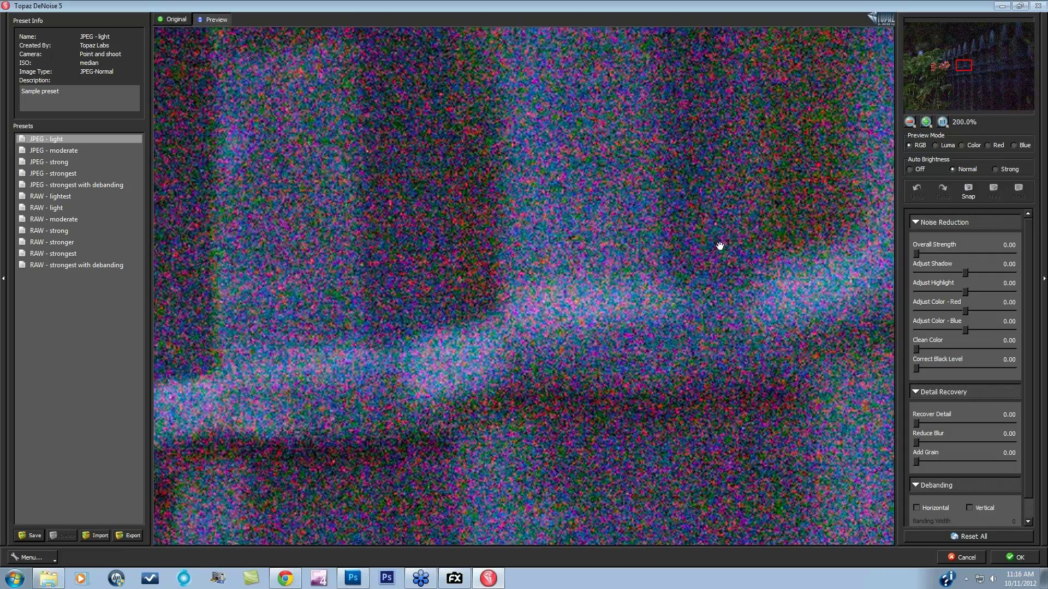
left_click(942, 122)
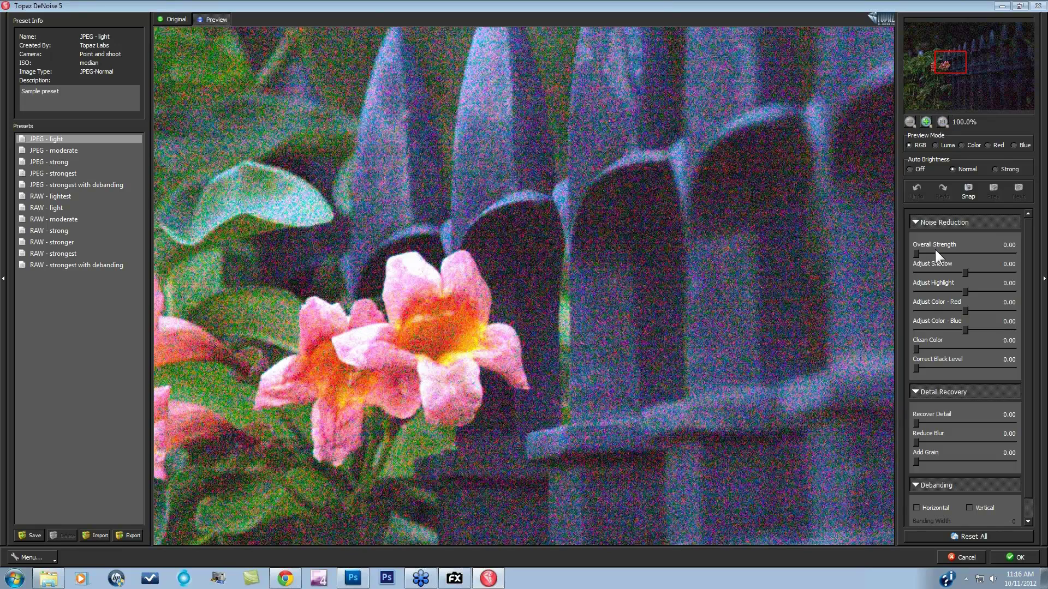
left_click(956, 537)
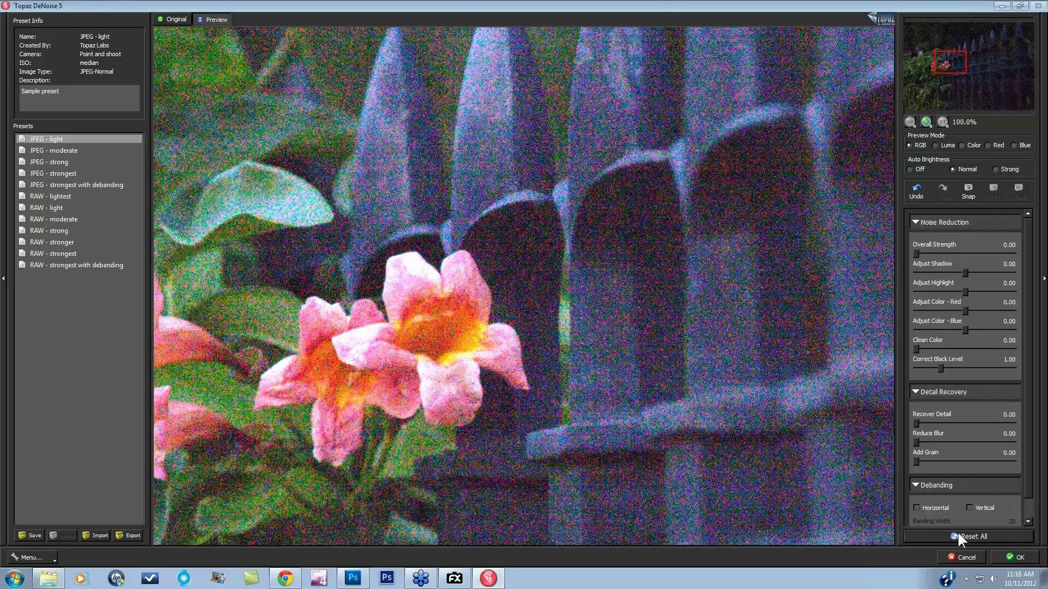
left_click(909, 169)
left_click_drag(503, 292, 536, 244)
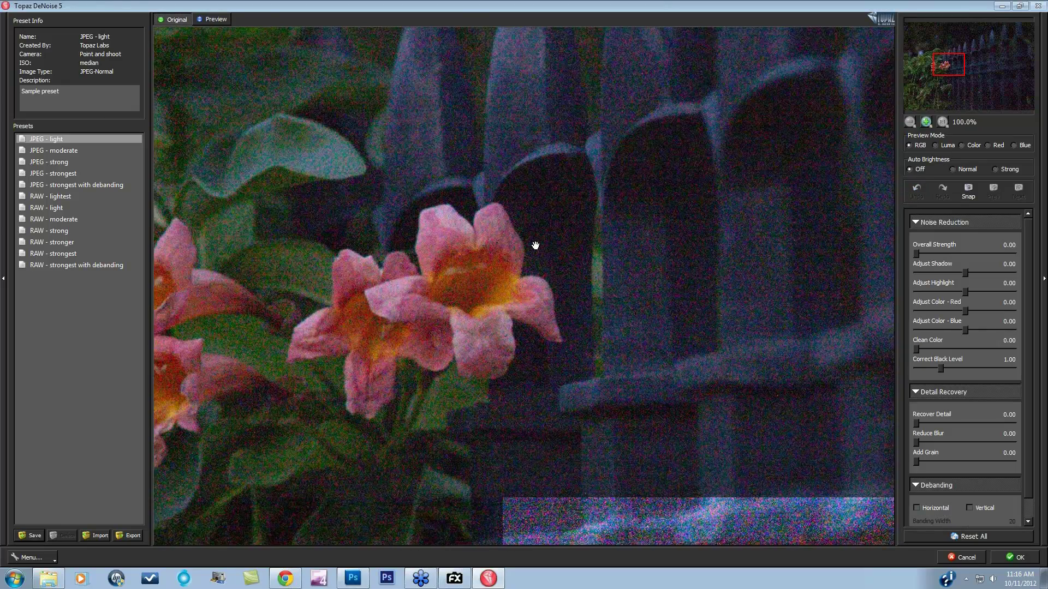
Select the JPEG - moderate preset and leave only the Noise Reduction section expanded, with Detail Recovery and Debanding collapsed
left_click(73, 162)
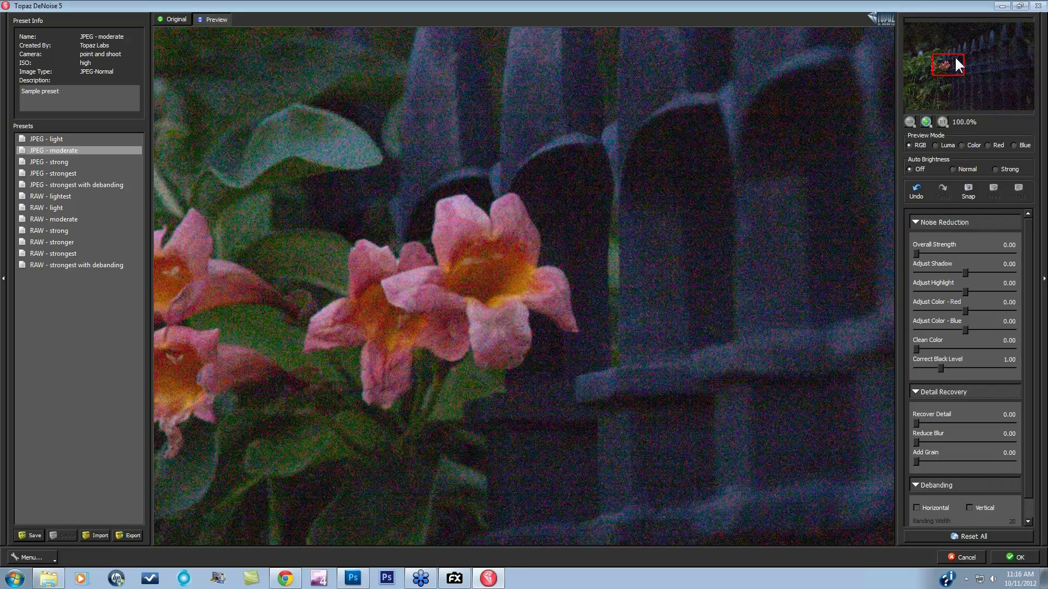
left_click(916, 223)
left_click(916, 239)
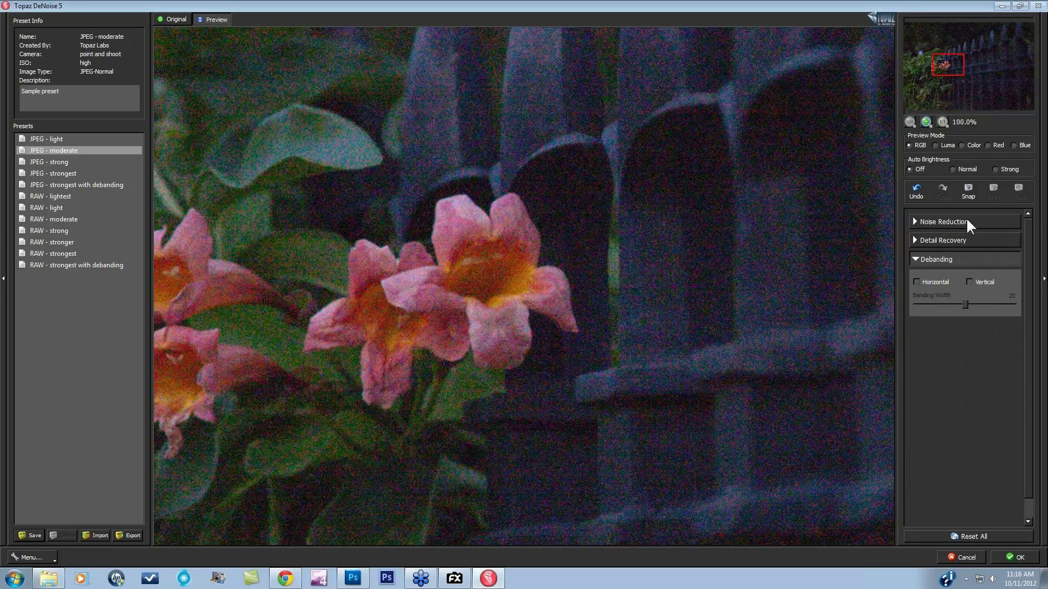
left_click(915, 259)
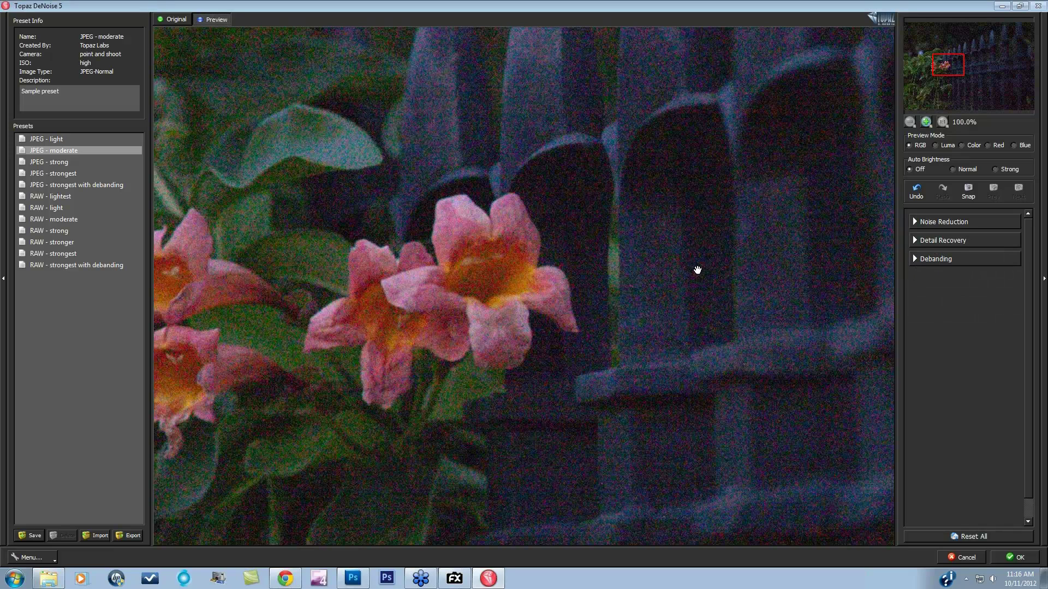
left_click_drag(697, 271, 697, 178)
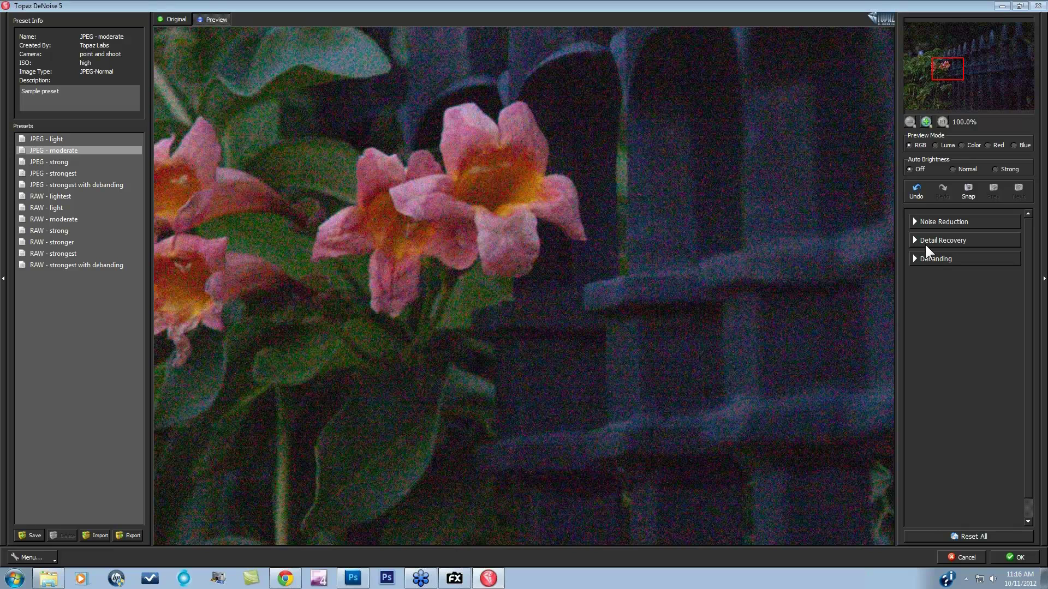
left_click(917, 221)
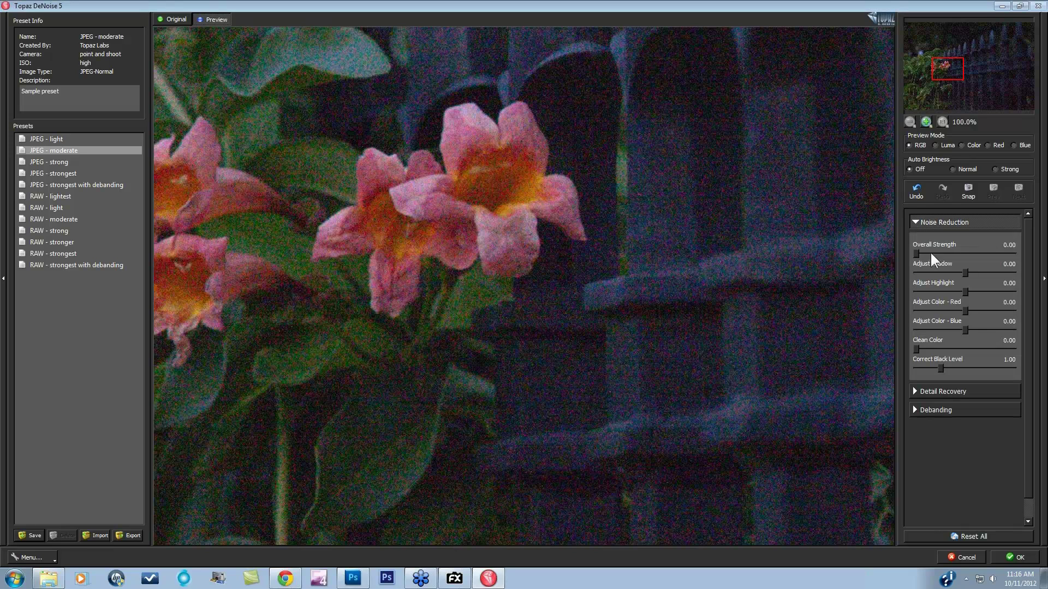